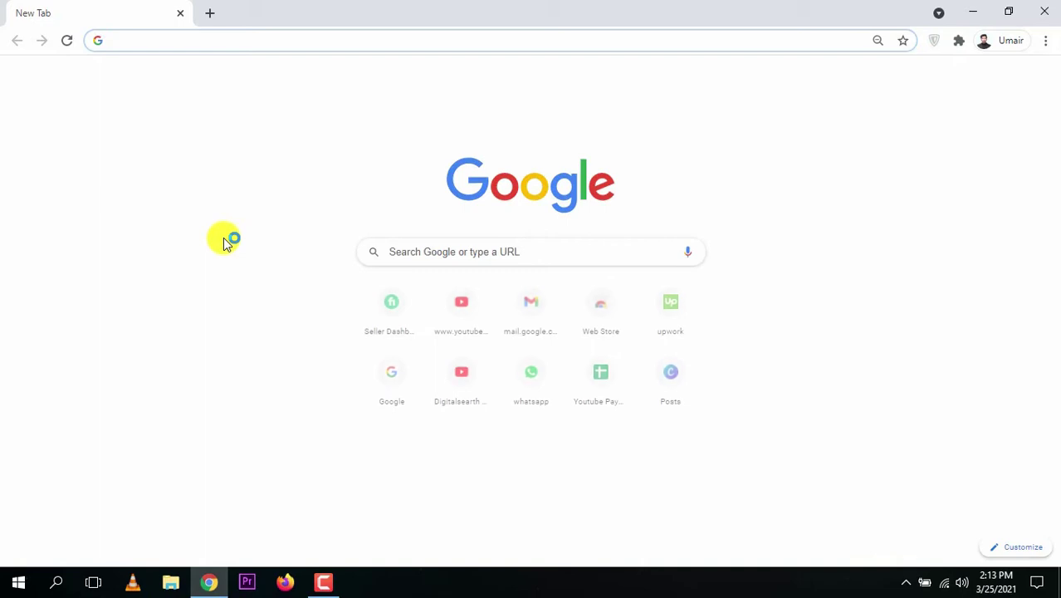
Go to freepik.com and scroll through its home page
text(free)
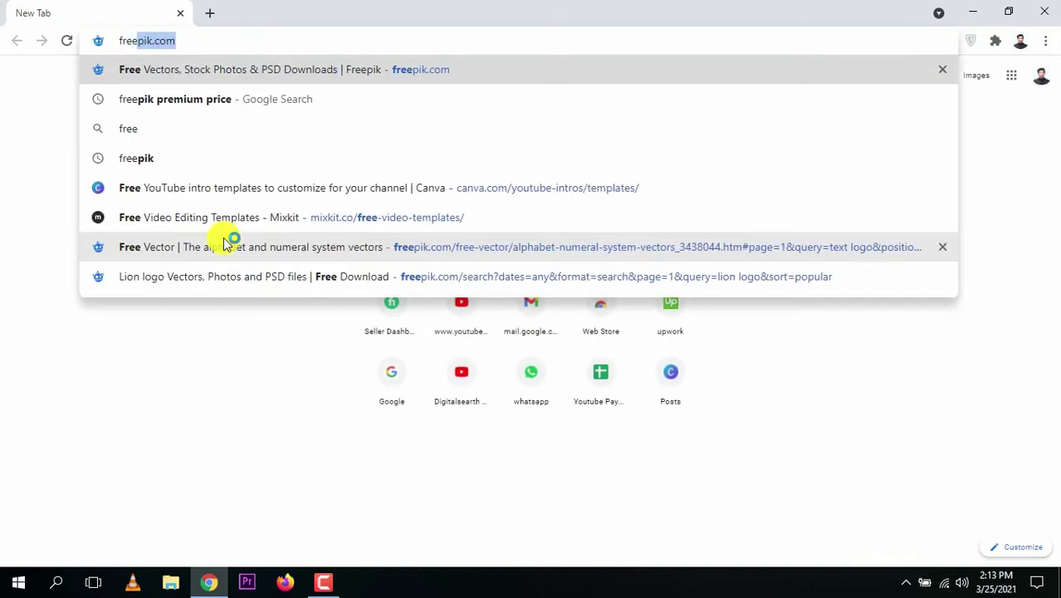
key(Return)
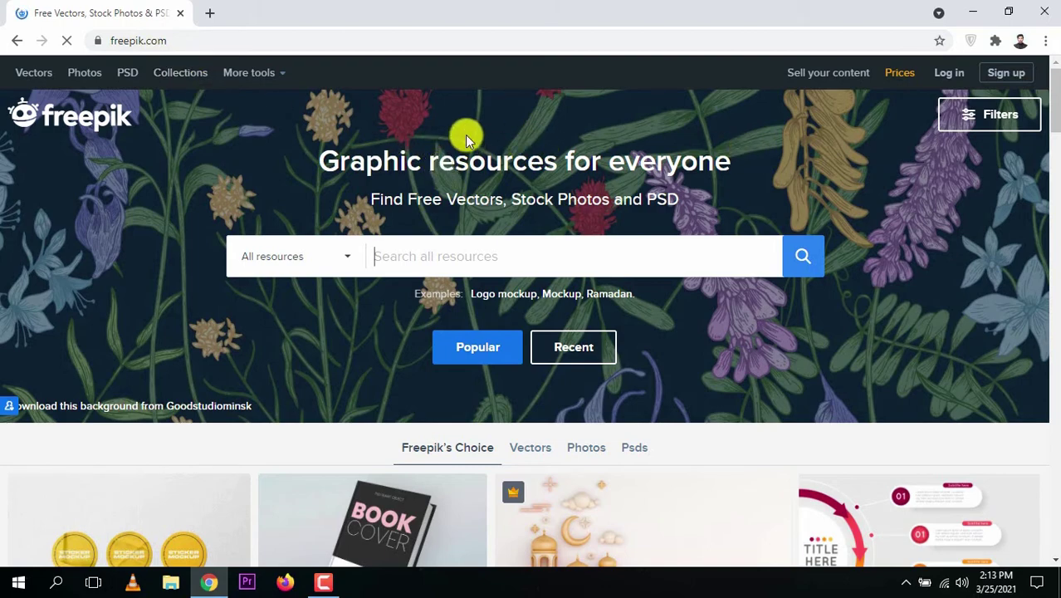
mouse_move(730, 161)
mouse_down()
mouse_move(314, 161)
mouse_move(782, 136)
mouse_move(449, 179)
mouse_move(717, 173)
mouse_up()
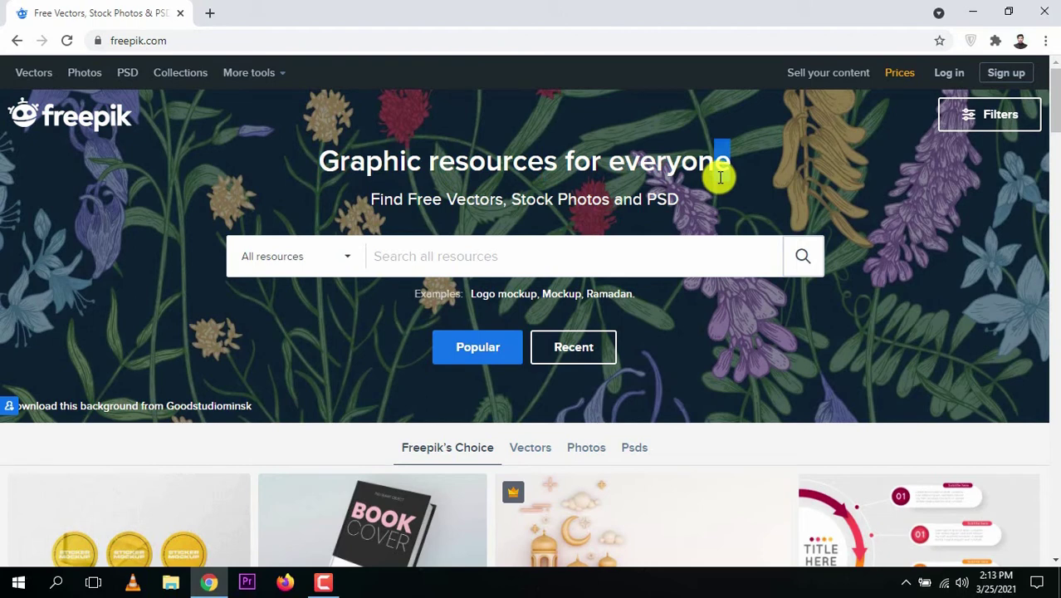
scroll(1053, 98, down, 1)
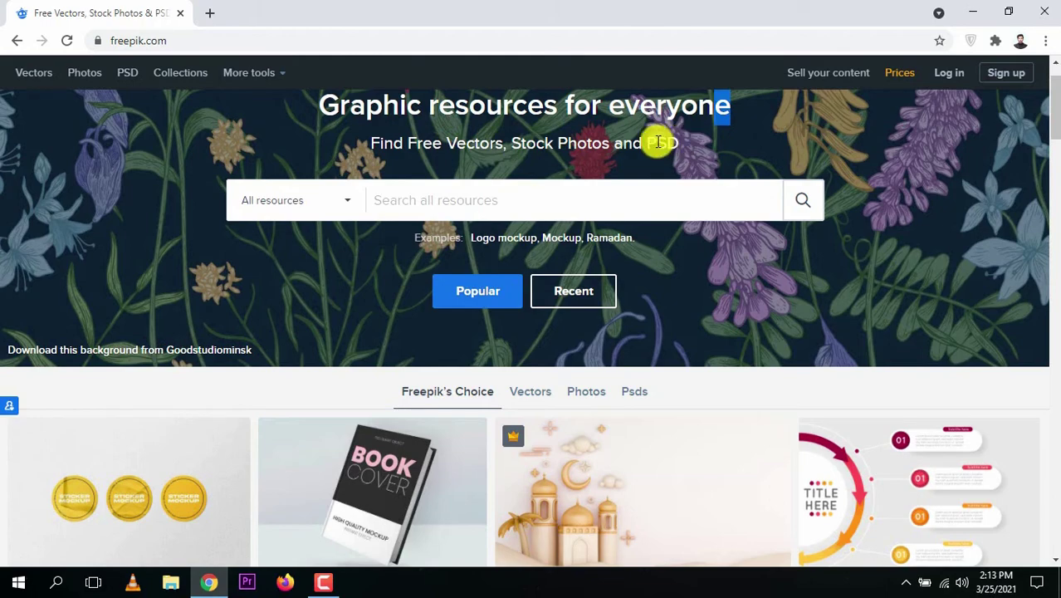
drag(1051, 109, 1053, 304)
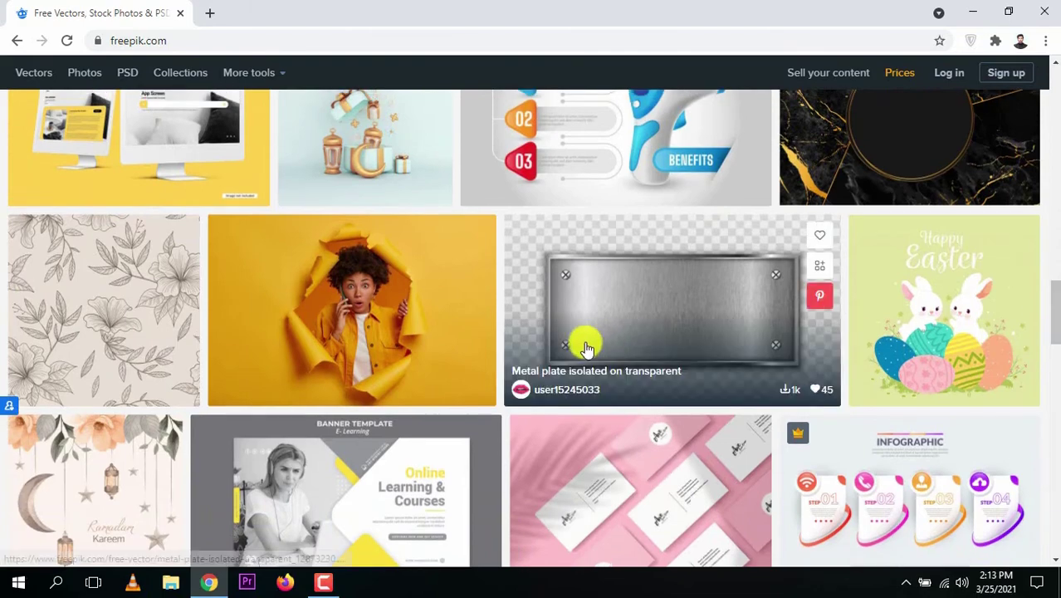
mouse_move(347, 374)
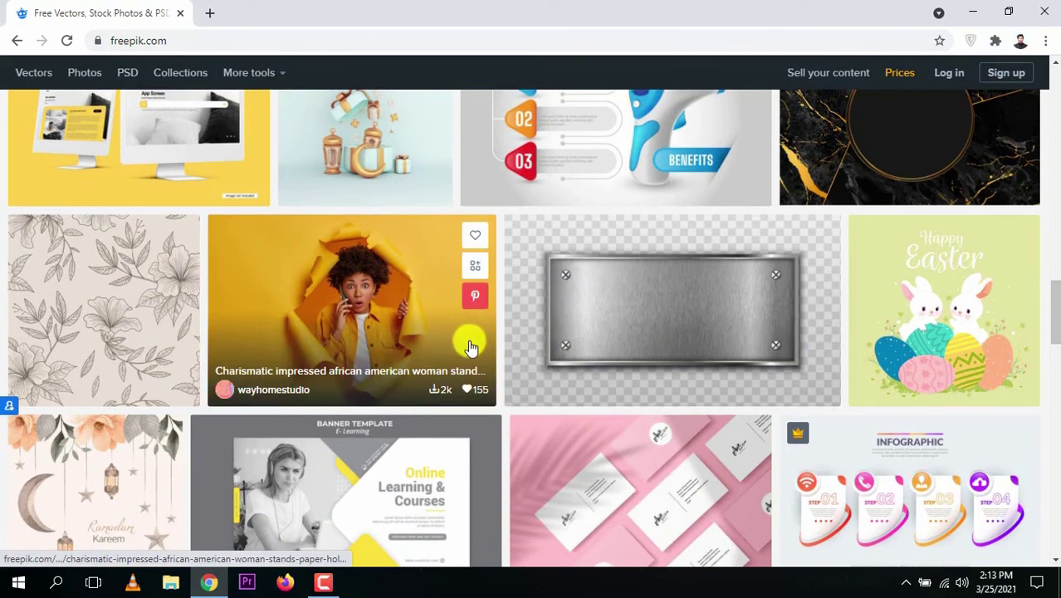
drag(1054, 303, 1056, 99)
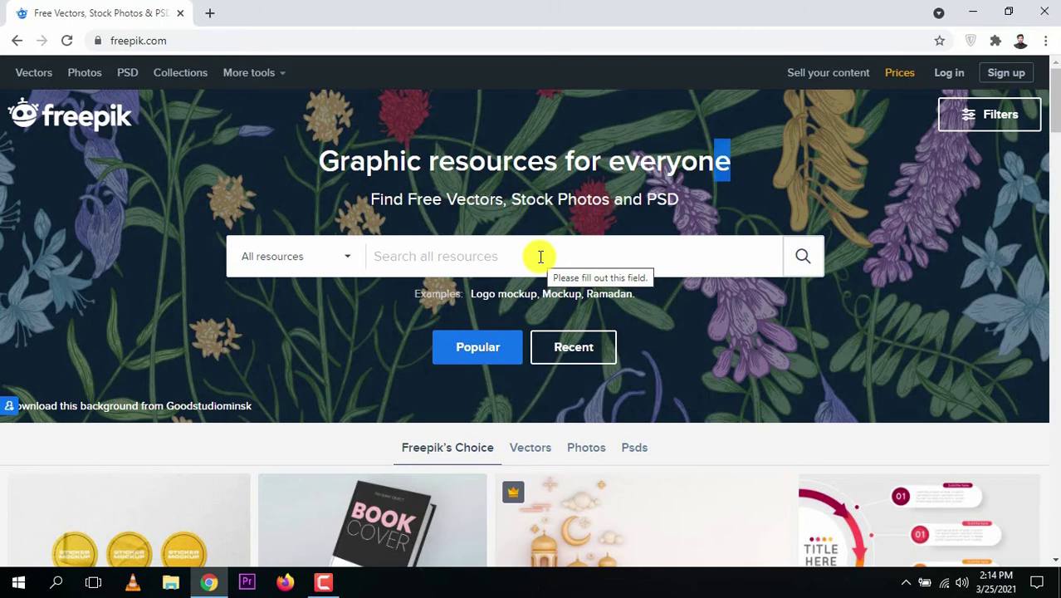
Search Freepik for 'Lion logo' and browse the 2,694 matching designs
click(480, 252)
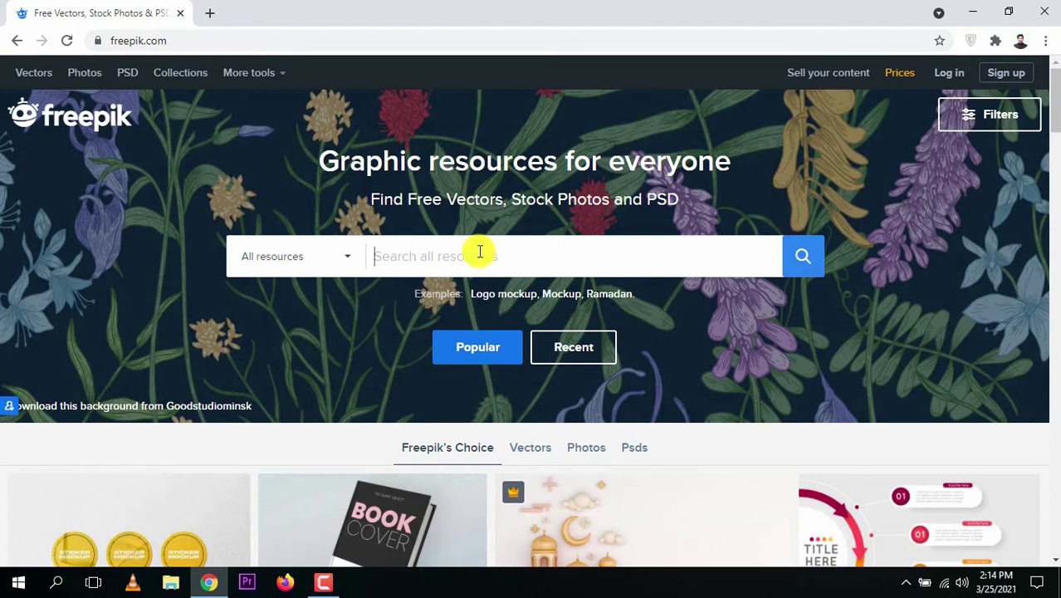
text(Lion logo)
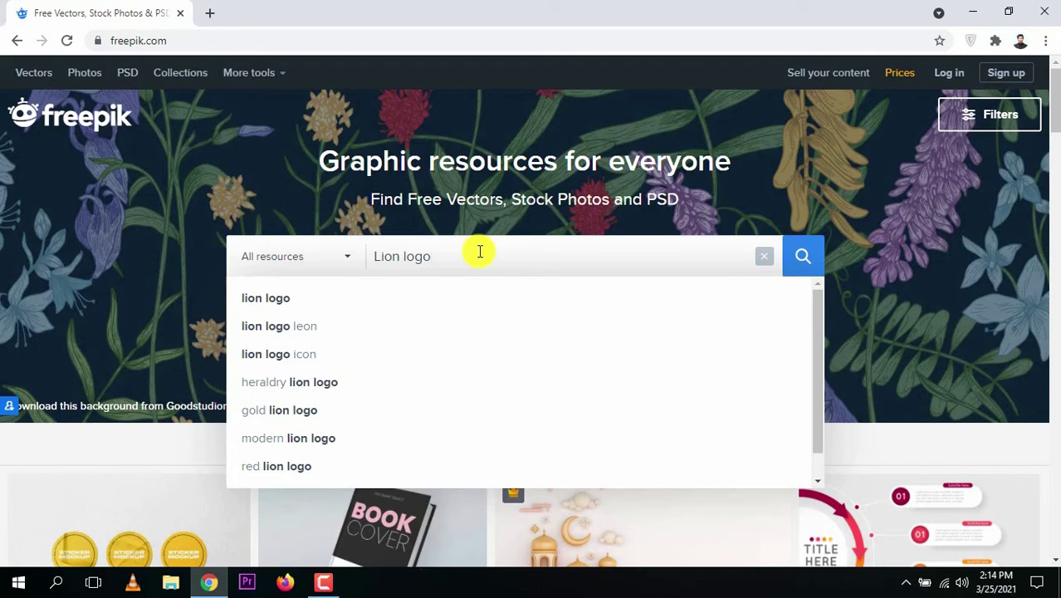
key(Return)
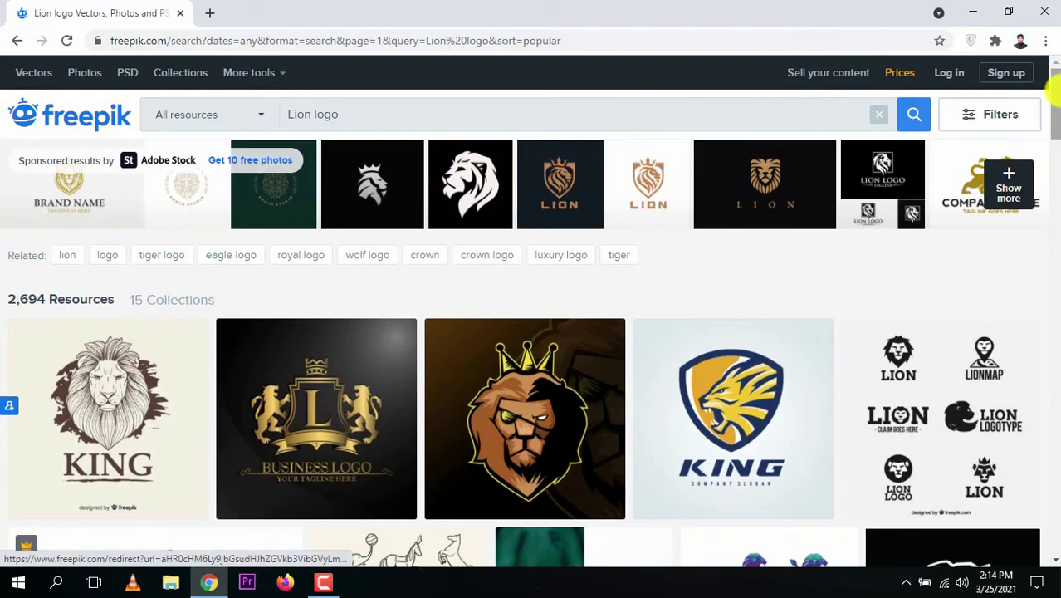
scroll(1046, 135, down, 9)
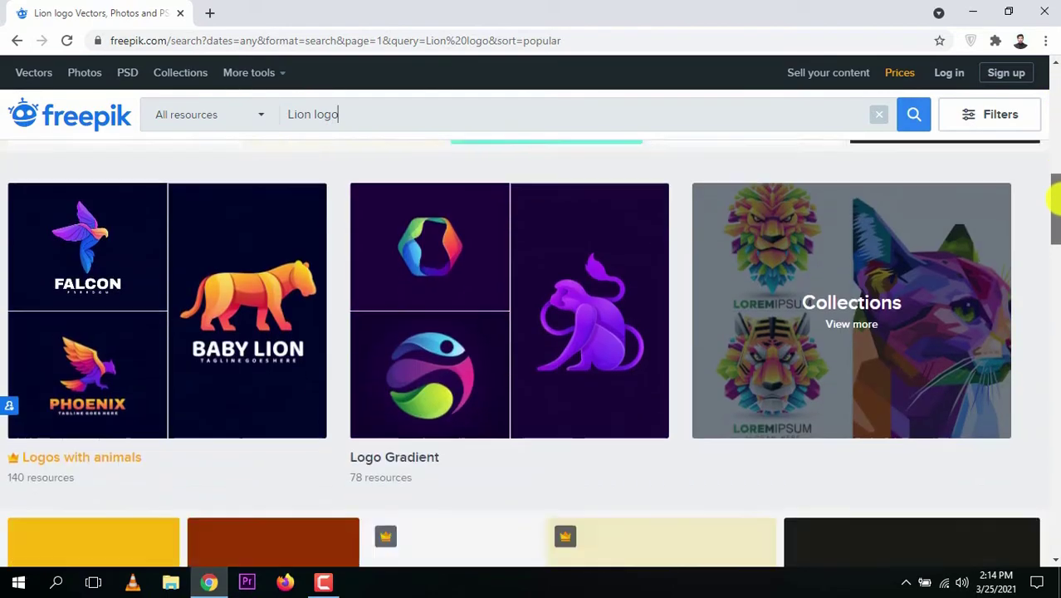
mouse_move(1054, 199)
mouse_down()
mouse_move(1057, 255)
mouse_move(1055, 217)
mouse_up()
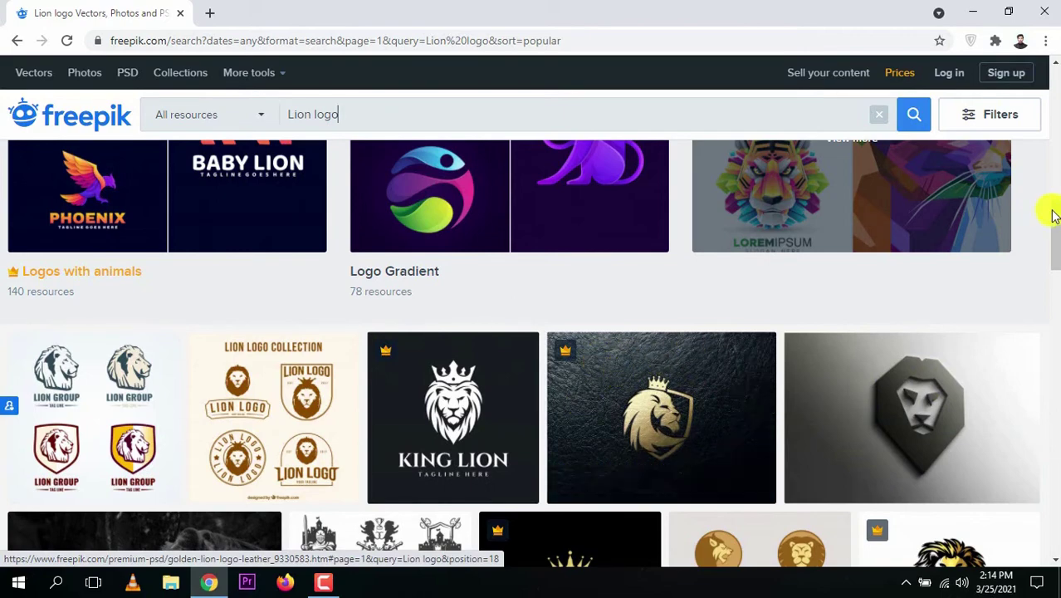
drag(1051, 202, 1056, 232)
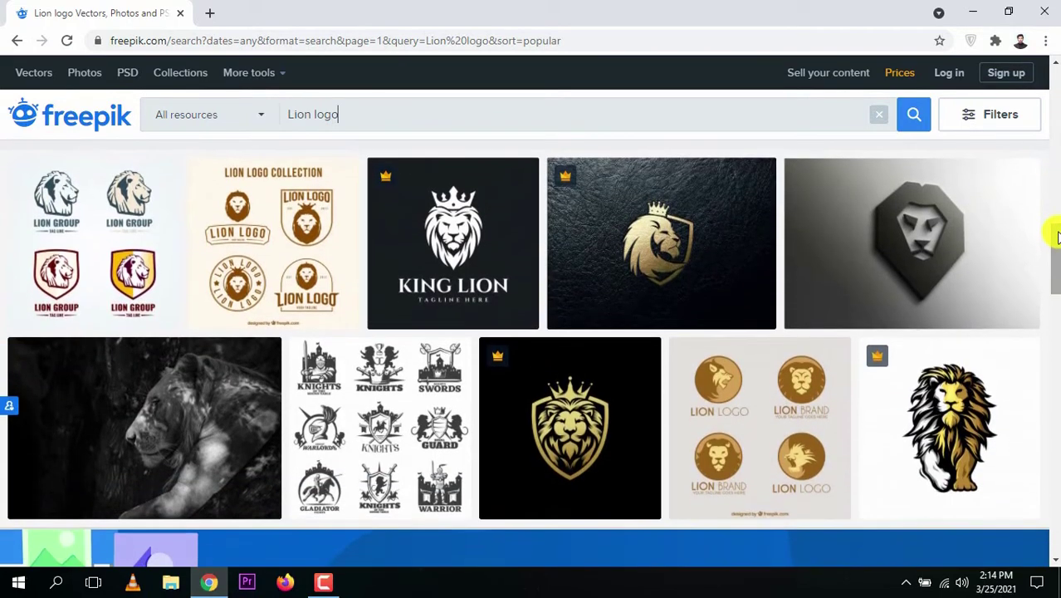
mouse_move(635, 362)
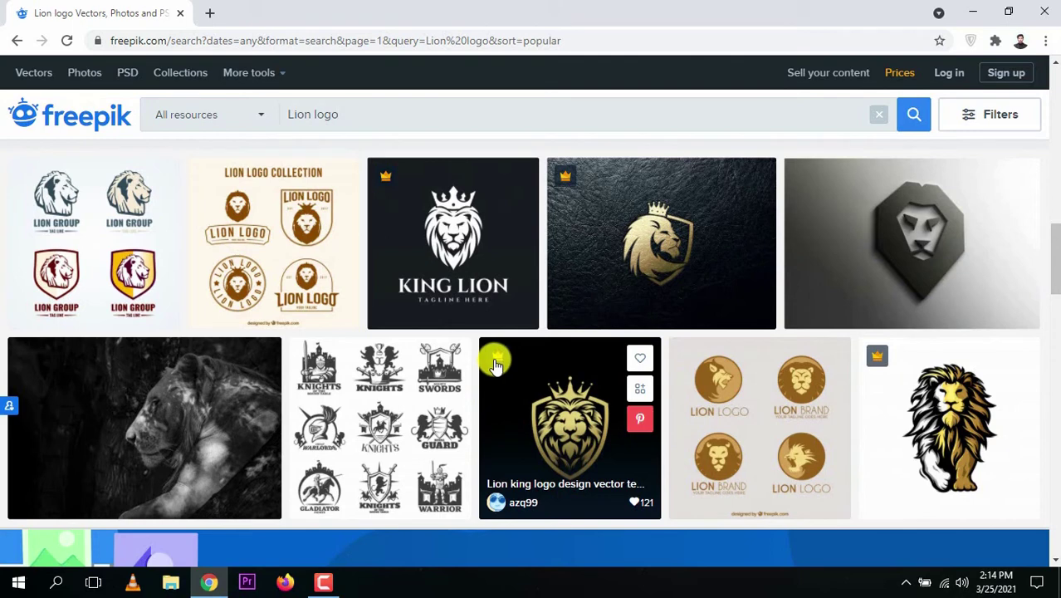
mouse_move(372, 422)
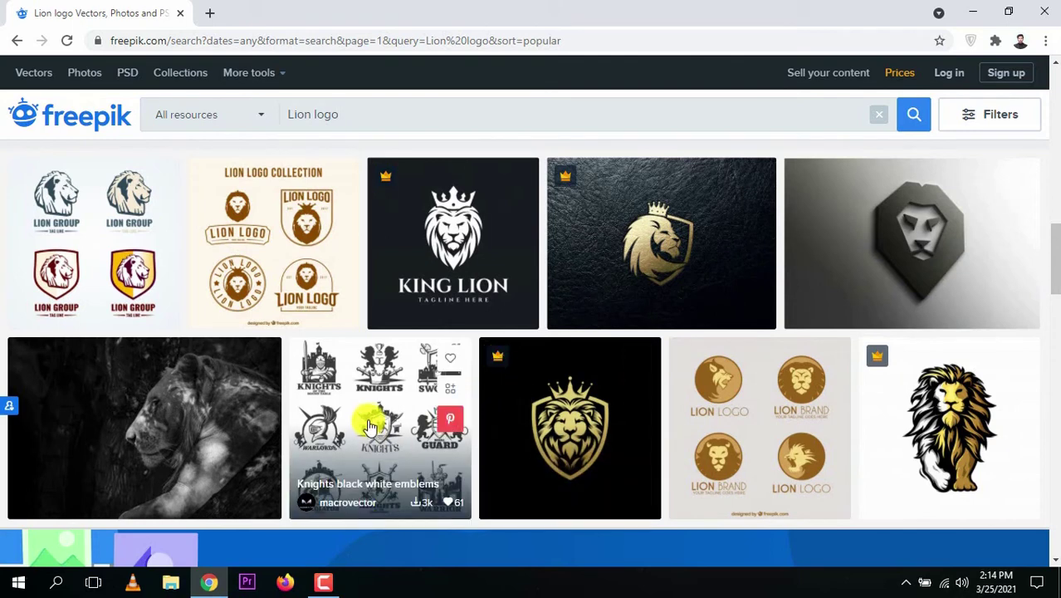
mouse_move(722, 213)
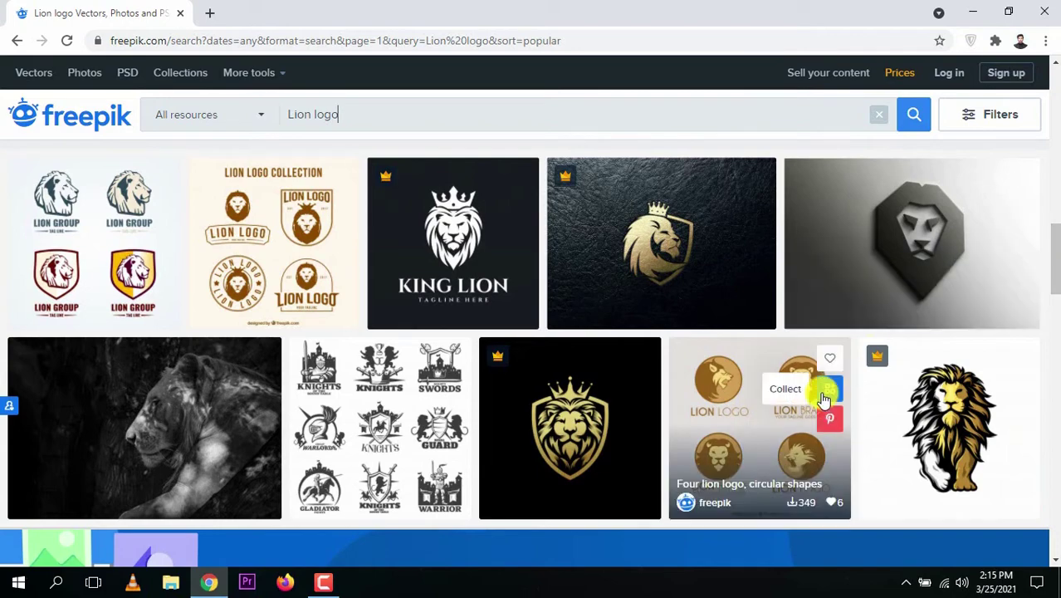
drag(1055, 274, 1053, 143)
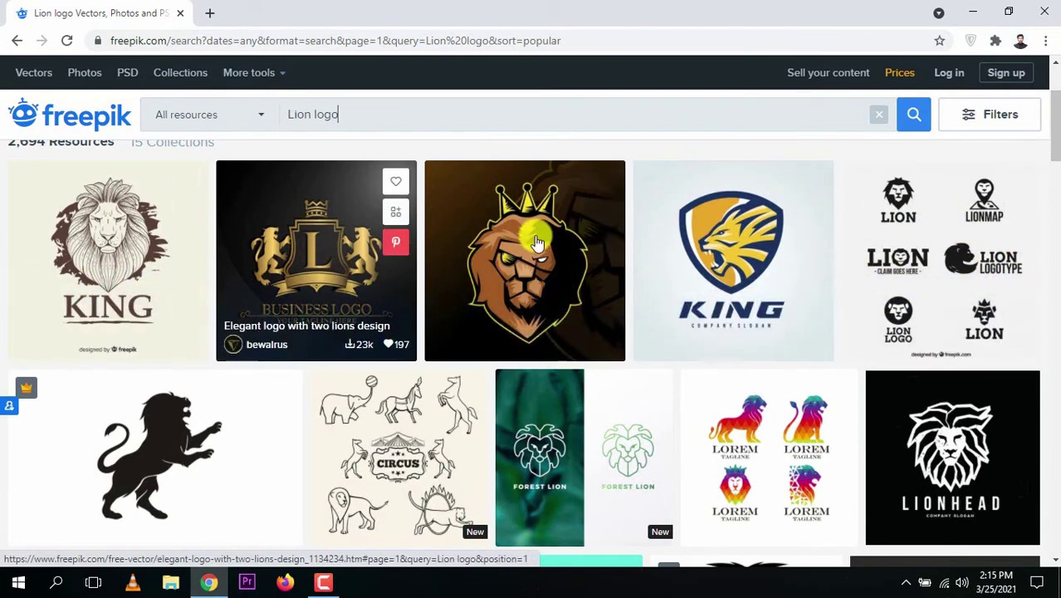
Download the vintage lion KING logo free as a zip and show it in its folder
click(114, 259)
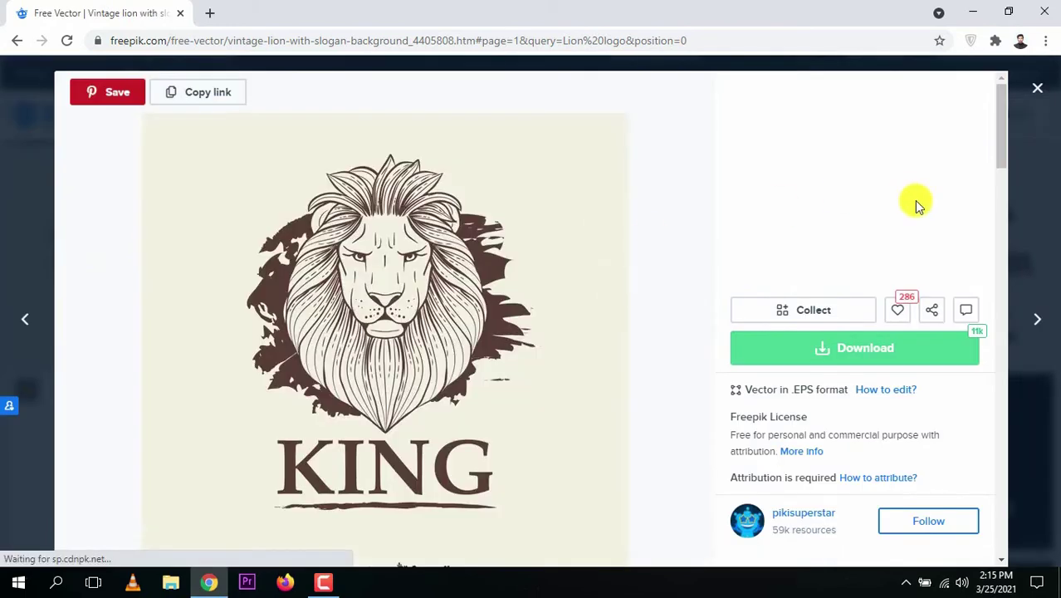
drag(998, 150, 999, 167)
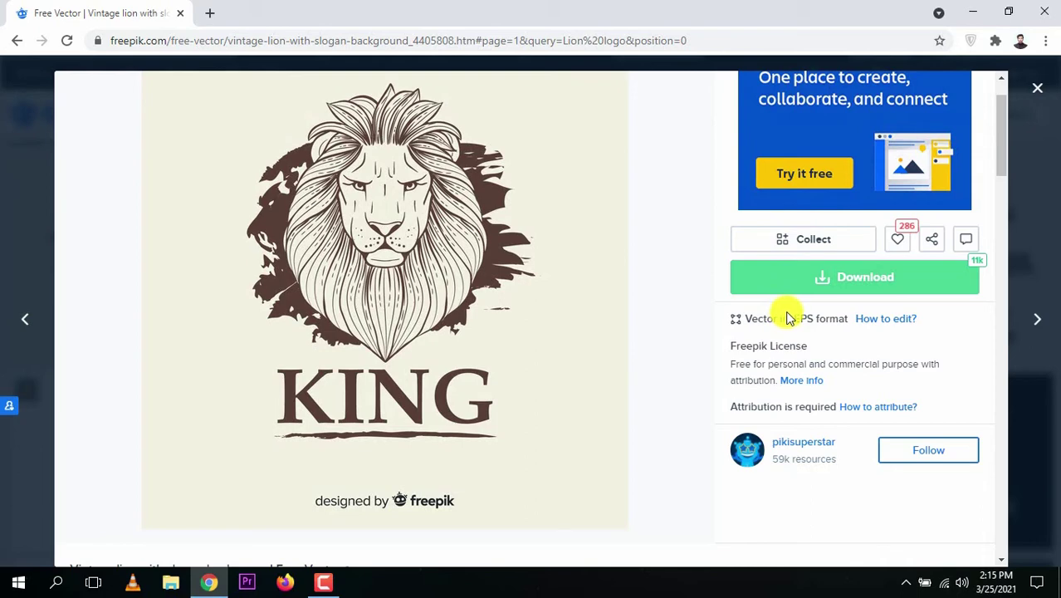
click(849, 283)
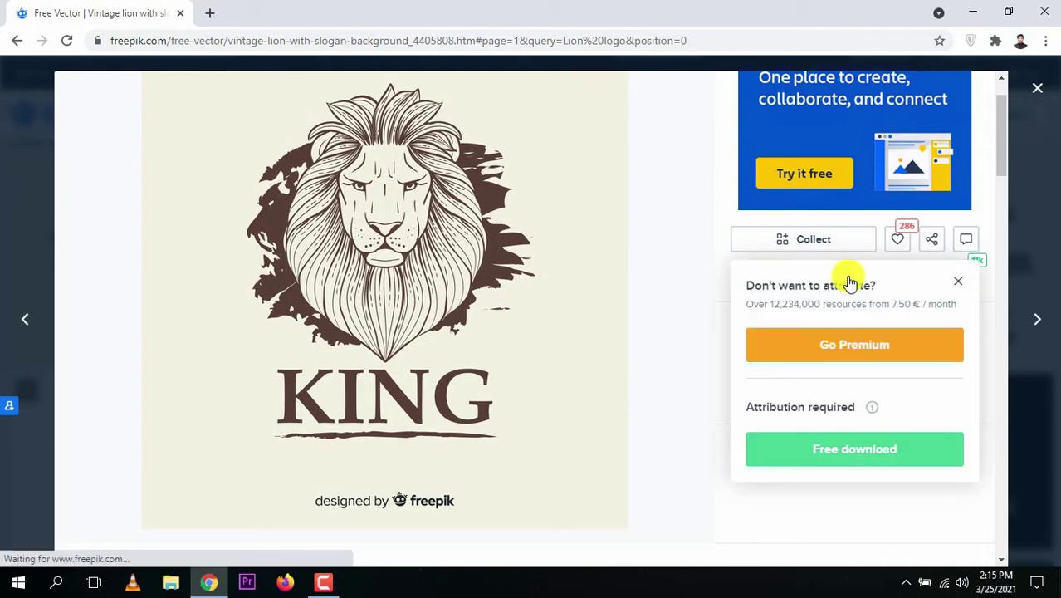
click(845, 456)
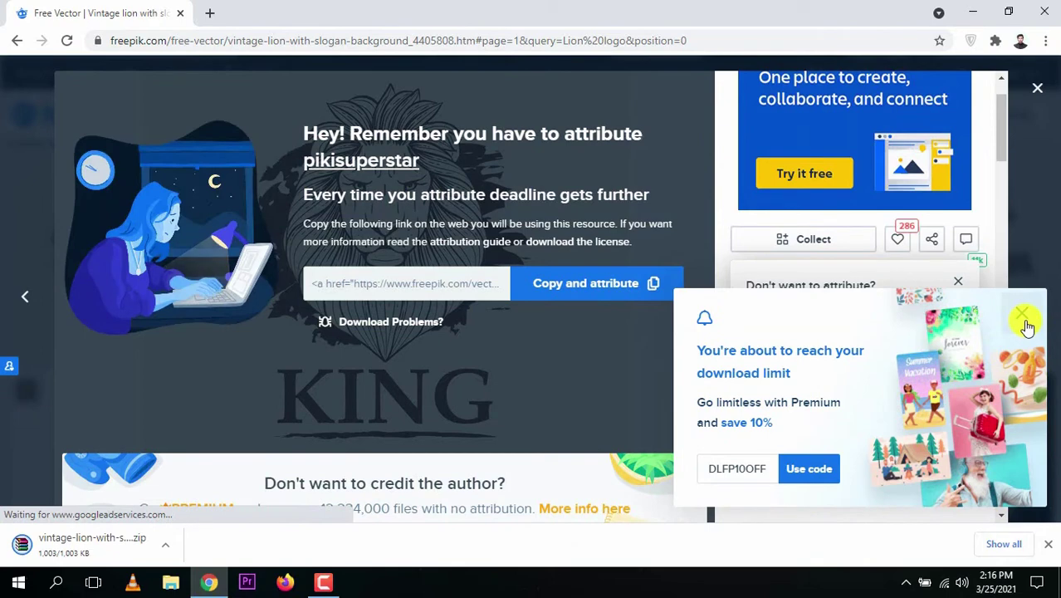
click(1022, 315)
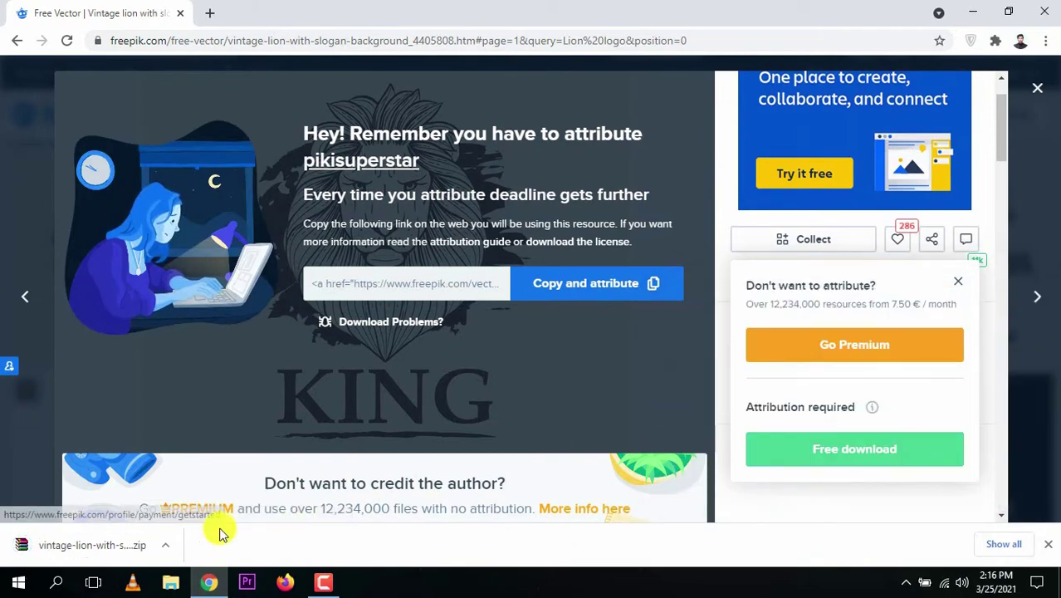
click(166, 547)
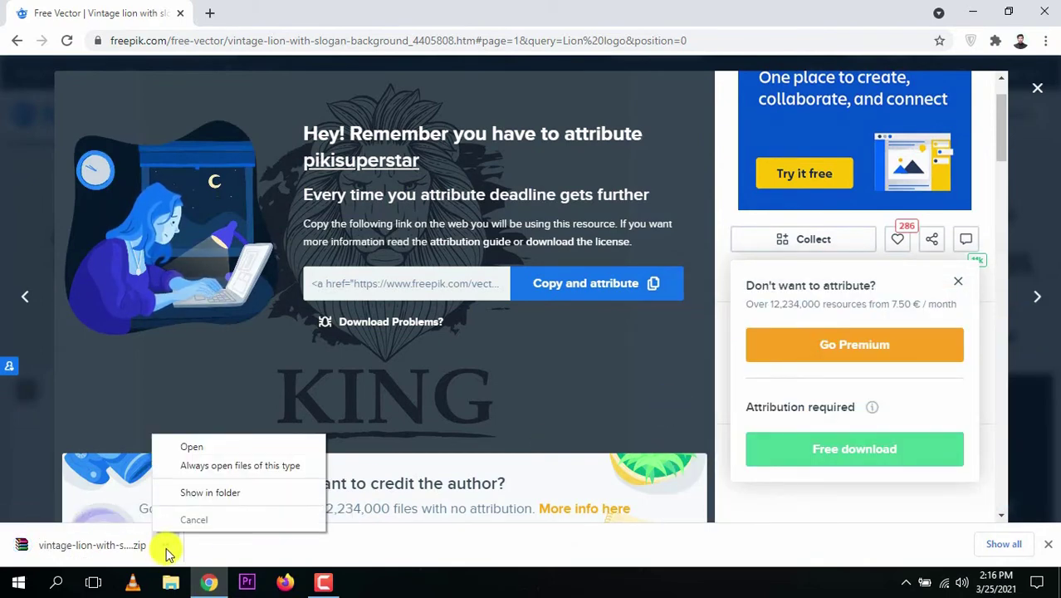
click(217, 493)
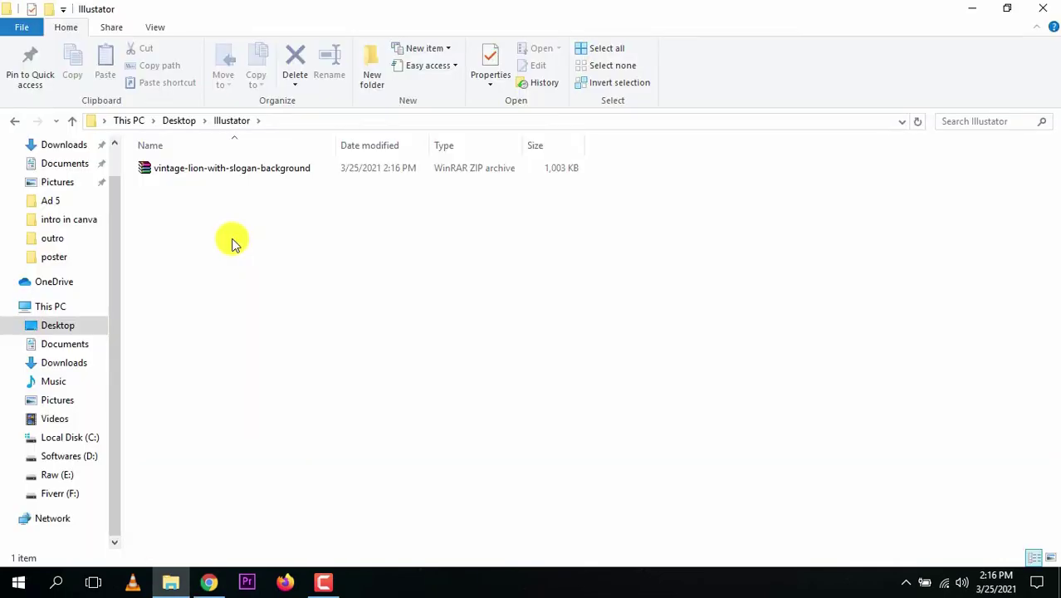
Extract the lion zip into its own folder and open that folder
click(211, 173)
right_click(211, 172)
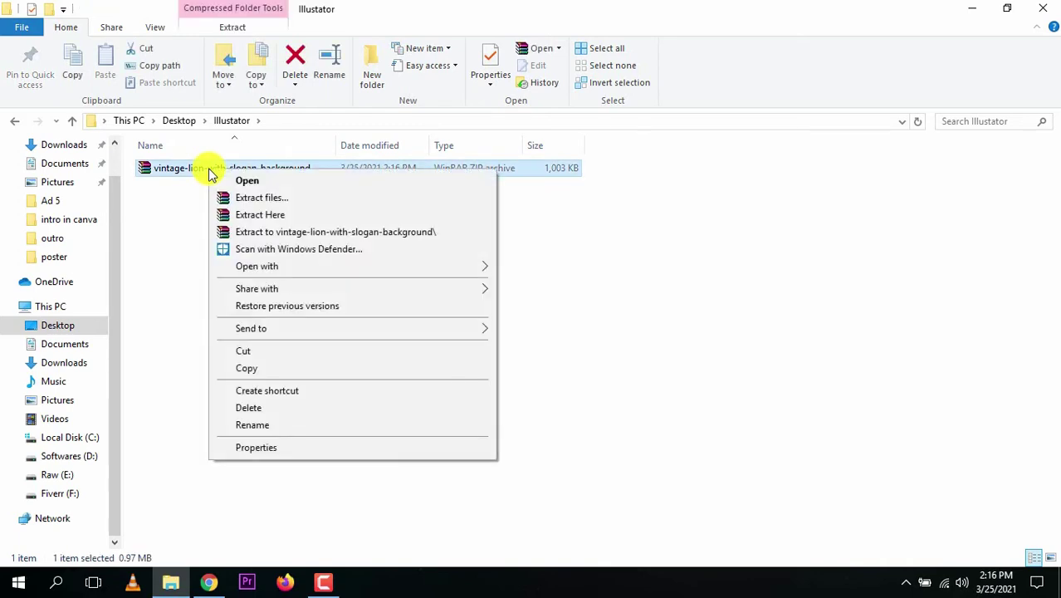
click(282, 235)
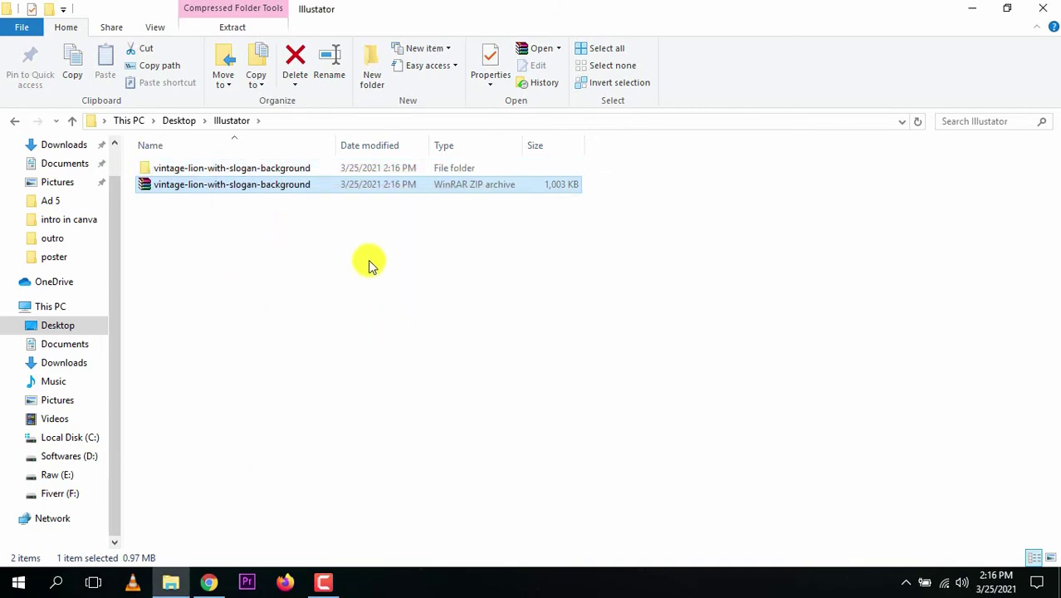
click(329, 256)
click(253, 174)
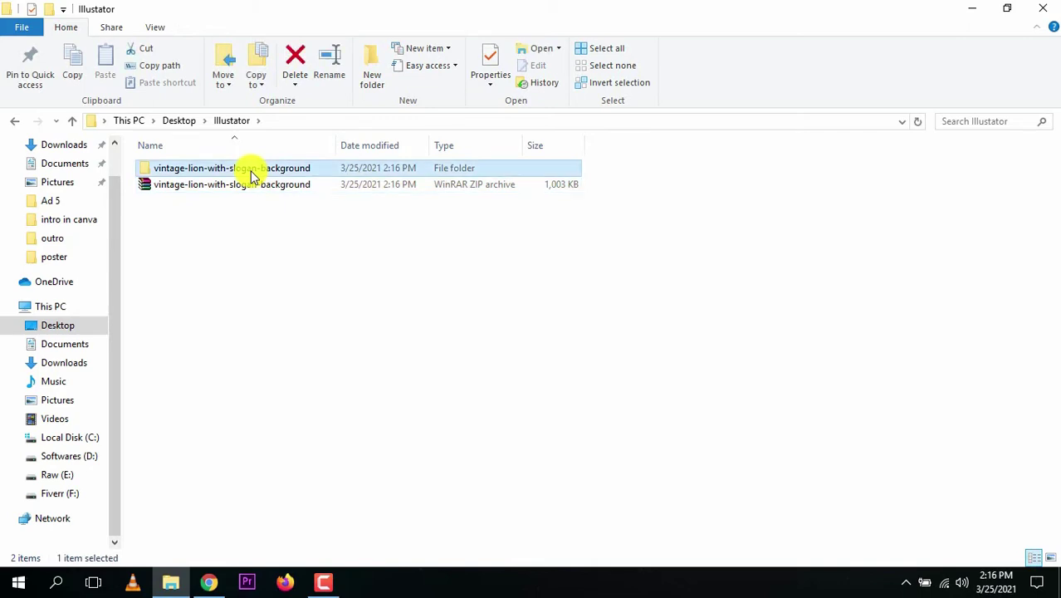
double_click(253, 174)
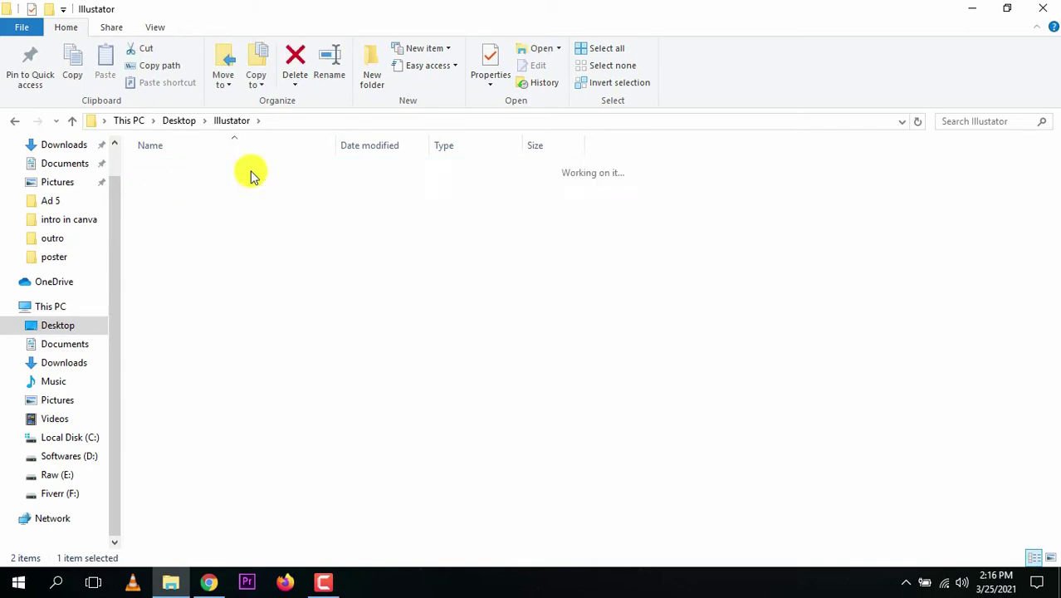
right_click(268, 280)
click(336, 341)
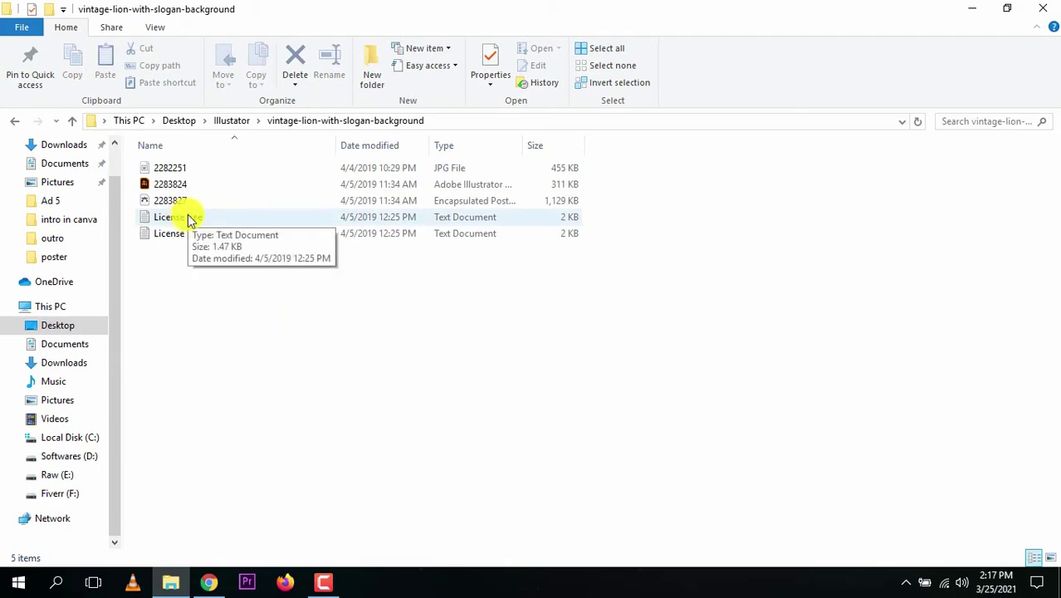
View 2282251.jpg in Paint, zoomed out to fit, then close Paint
click(150, 172)
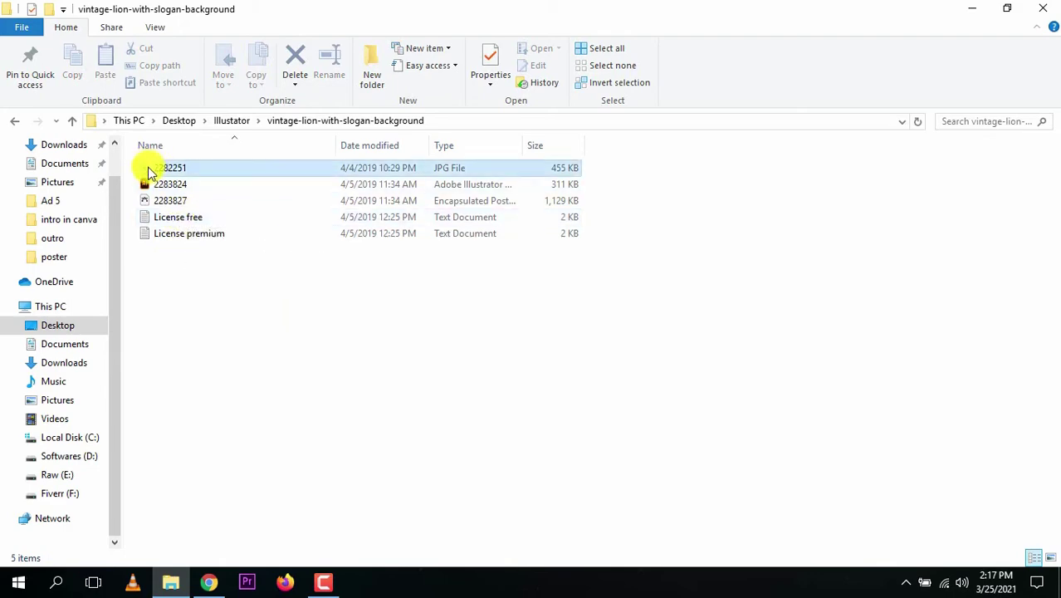
double_click(148, 171)
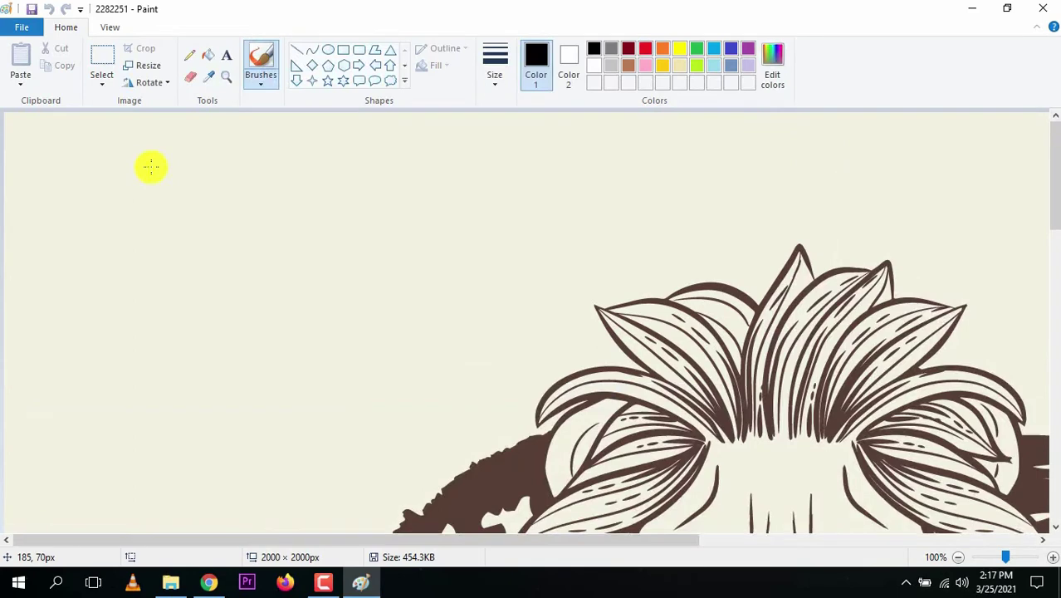
click(959, 557)
click(959, 557)
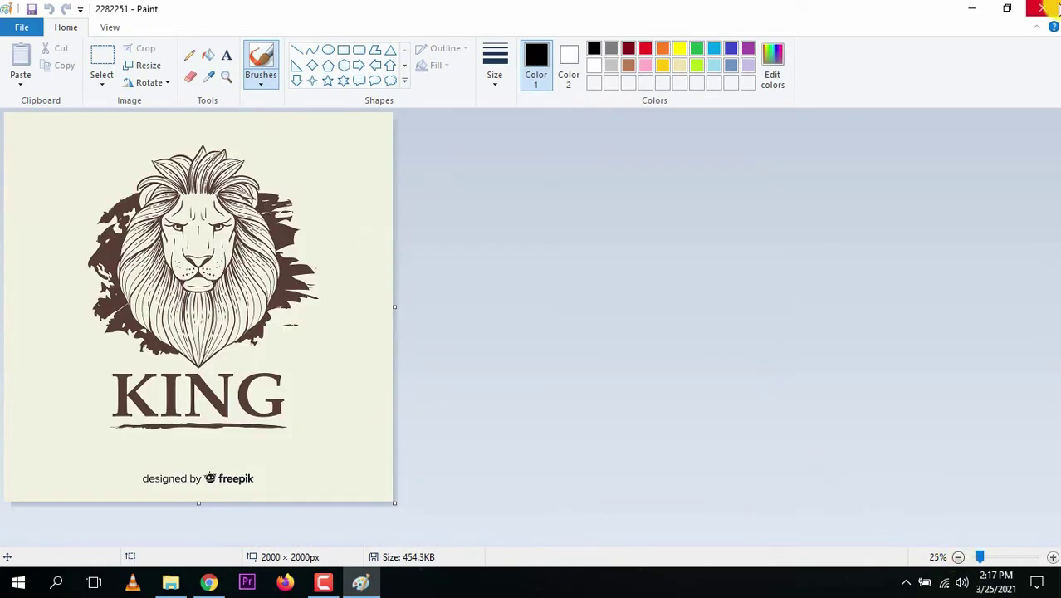
click(1043, 10)
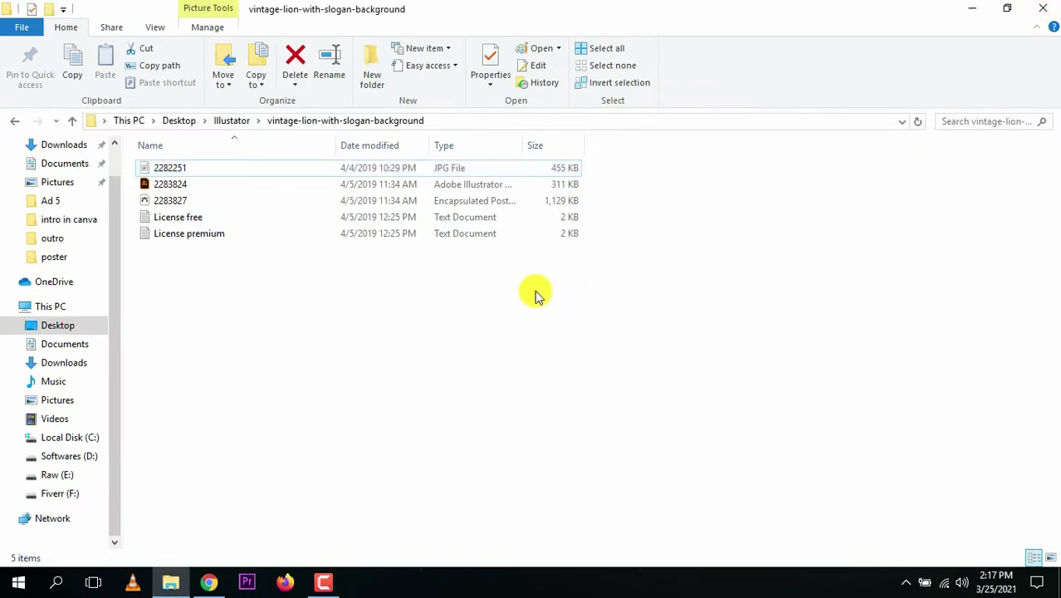
Show the folder as Large icons and open 2283824.ai in Illustrator
click(152, 189)
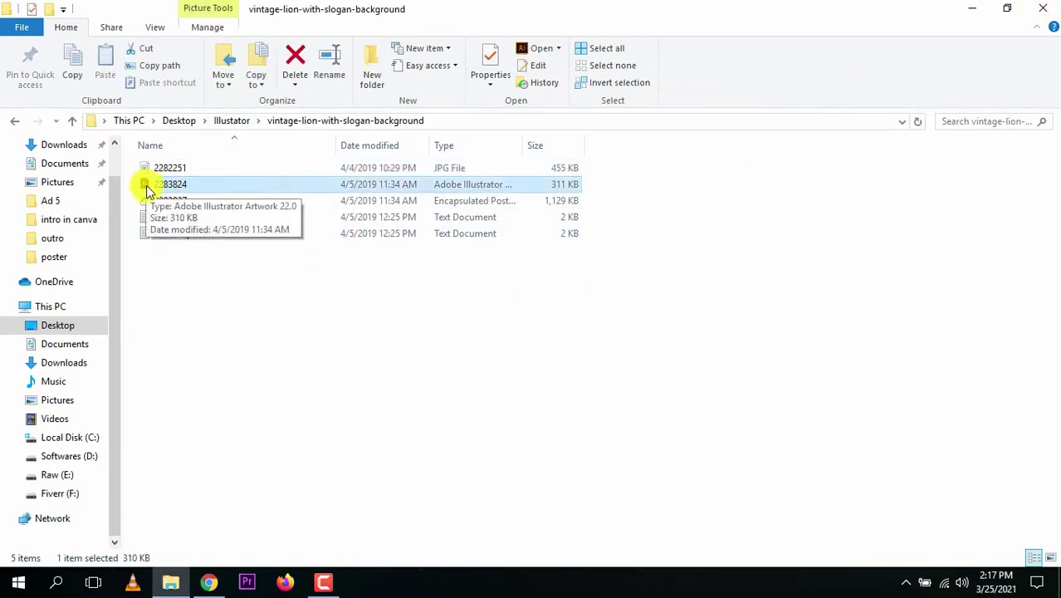
click(1050, 557)
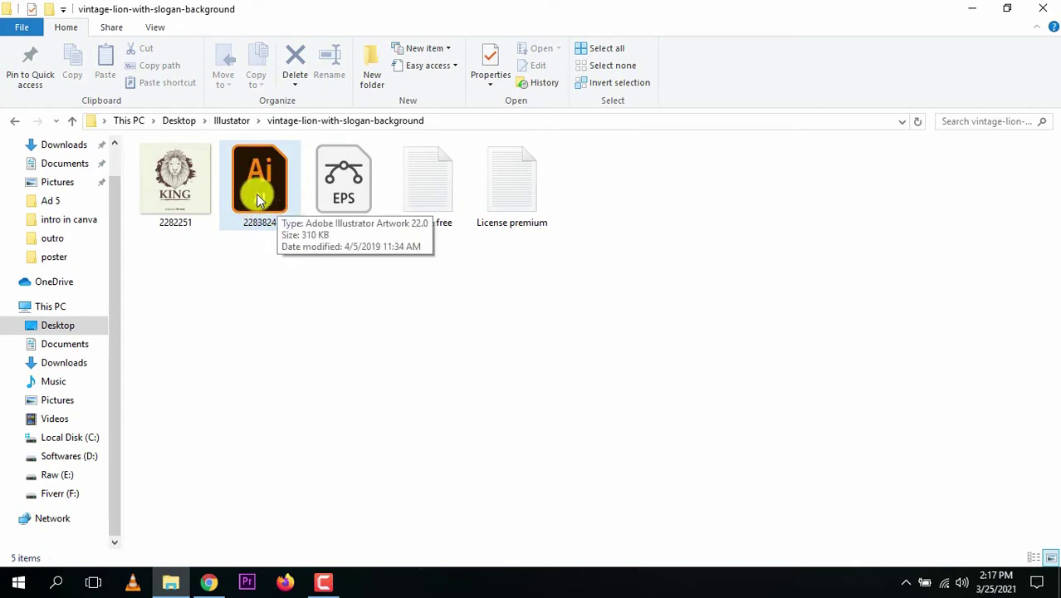
right_click(257, 194)
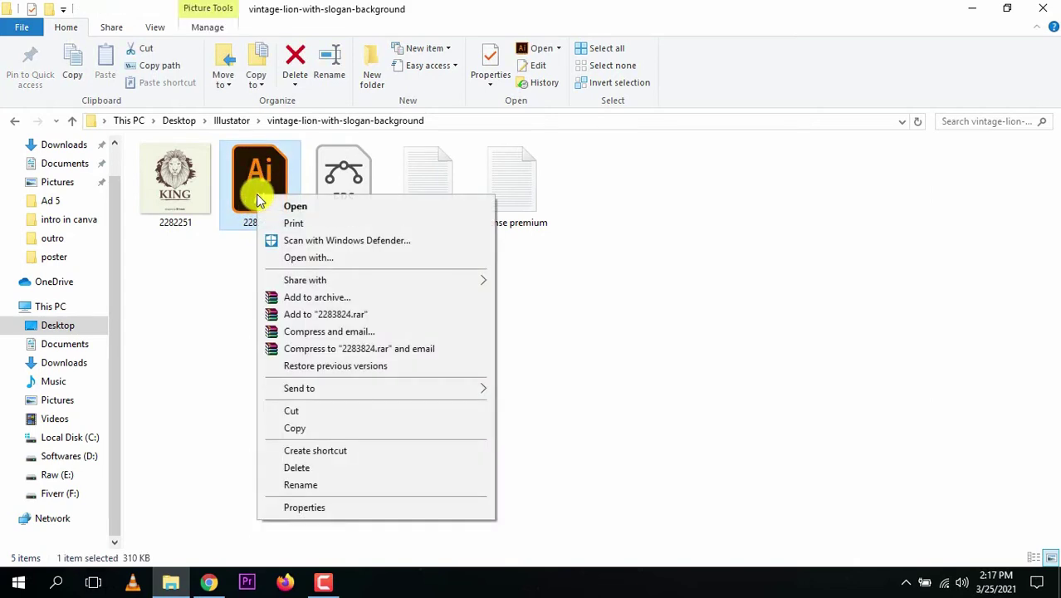
click(336, 206)
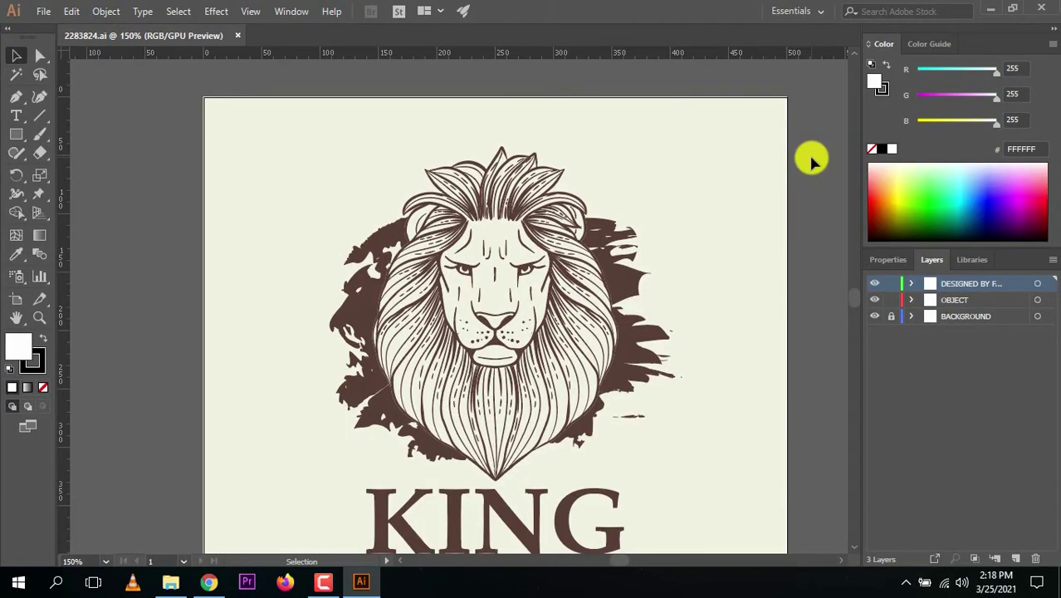
Select the 'designed by freepik' credit line below the KING wordmark
key(ctrl+minus)
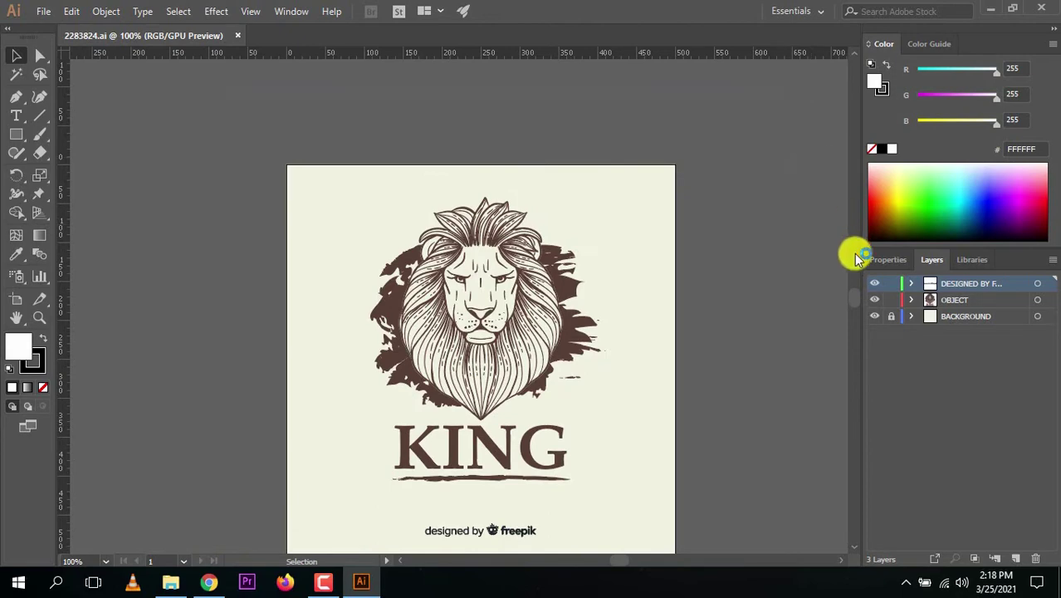
scroll(856, 301, down, 3)
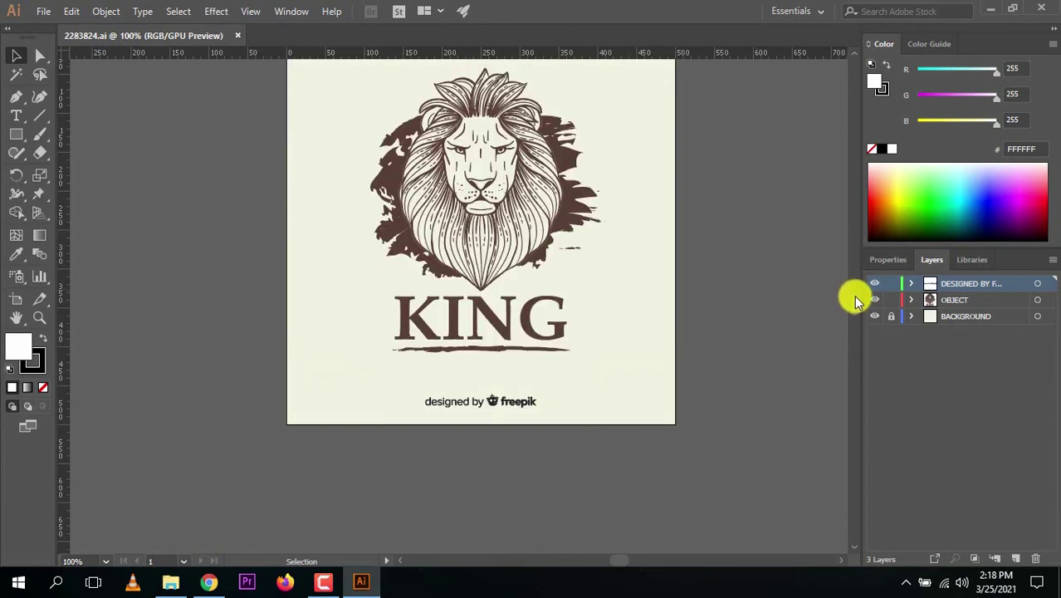
scroll(857, 303, up, 2)
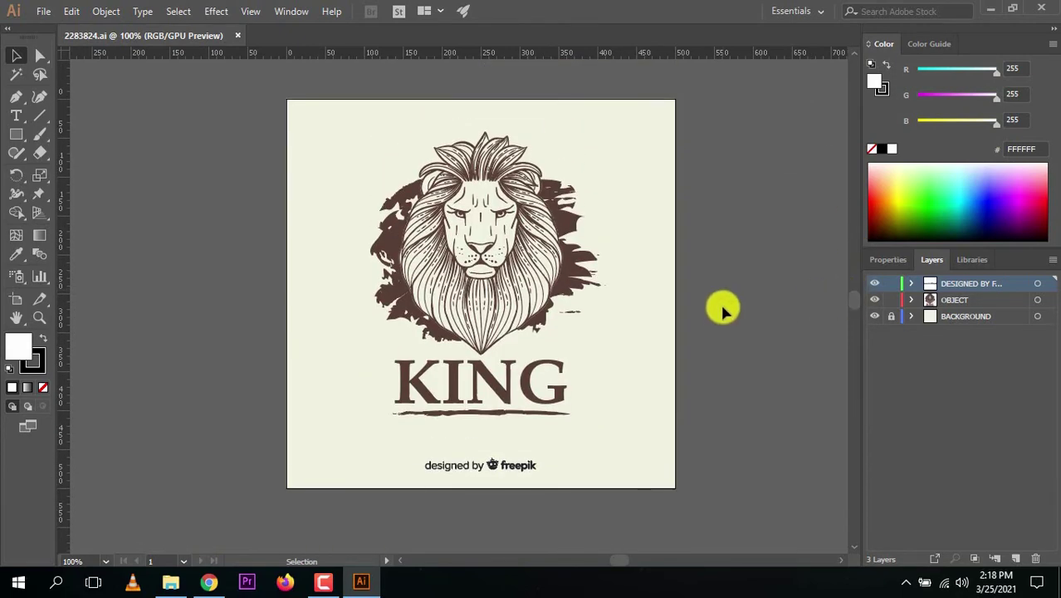
key(ctrl+plus)
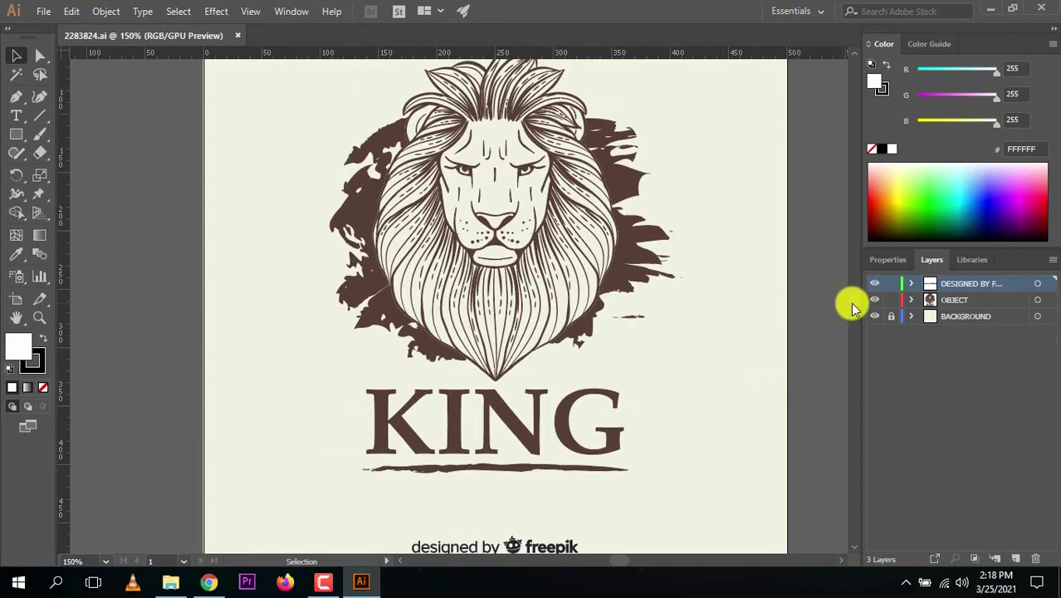
scroll(849, 302, down, 3)
scroll(849, 304, down, 1)
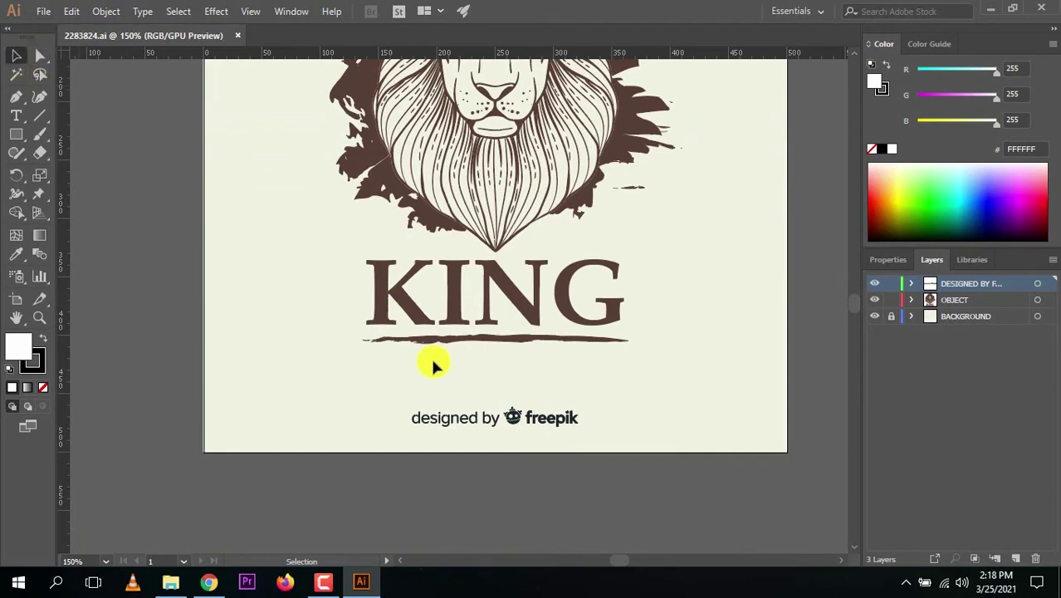
click(449, 421)
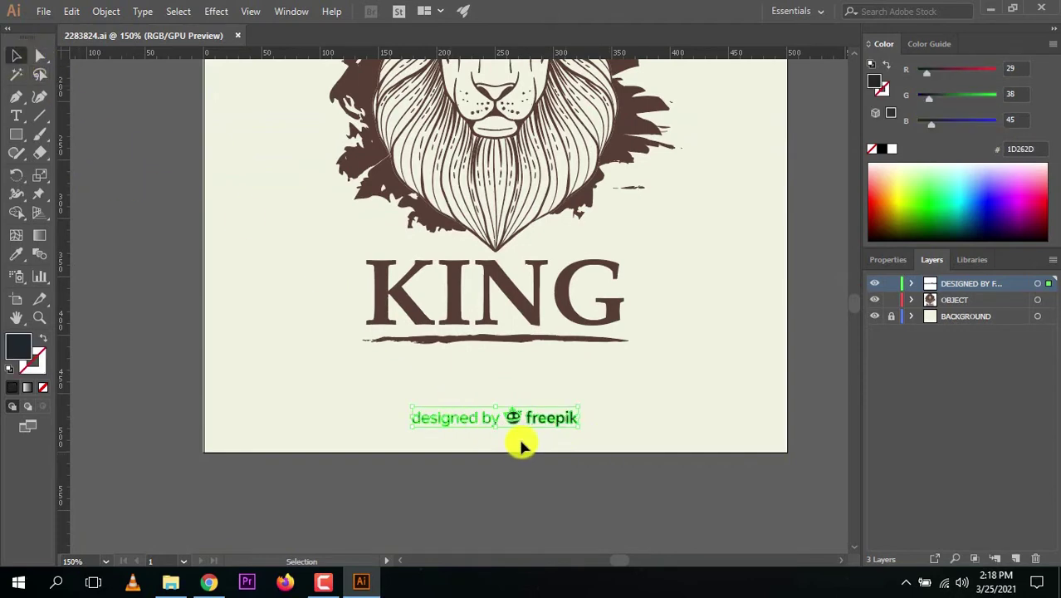
Delete the 'designed by freepik' credit and zoom out to the full artboard
key(Delete)
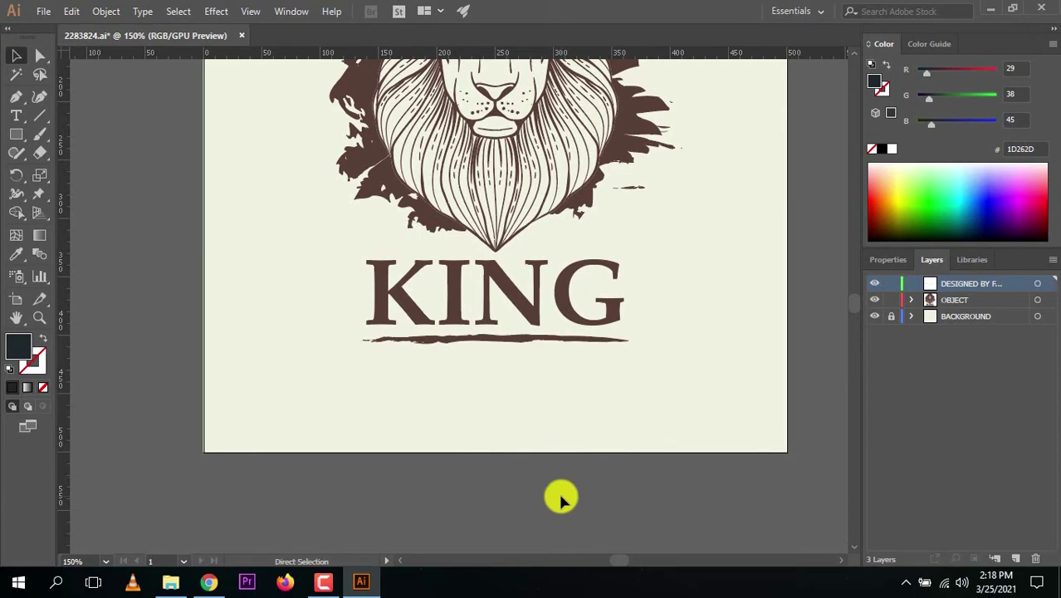
key(ctrl+minus)
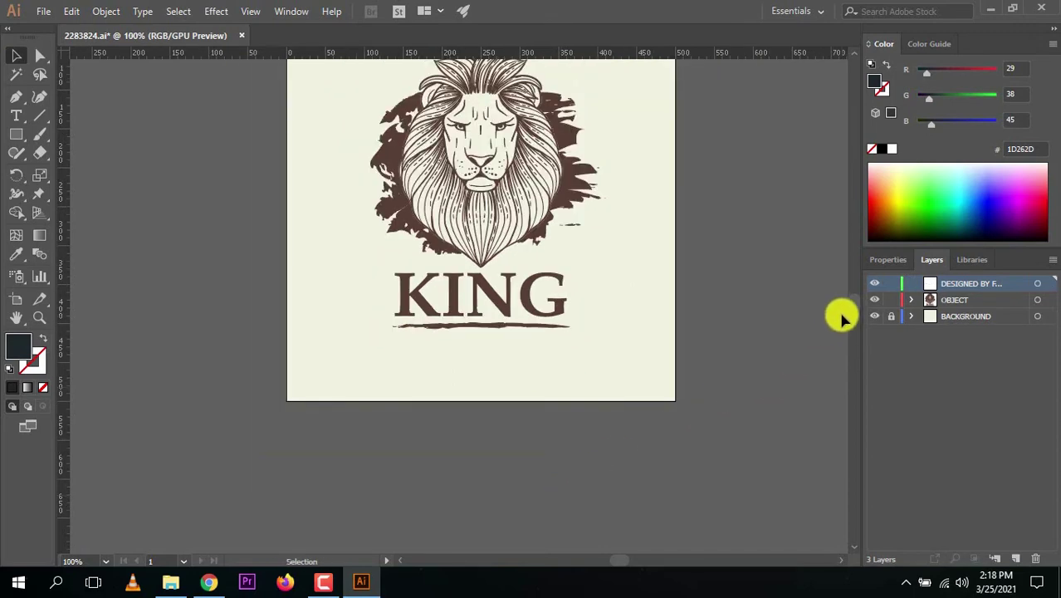
scroll(847, 304, up, 3)
scroll(855, 305, down, 1)
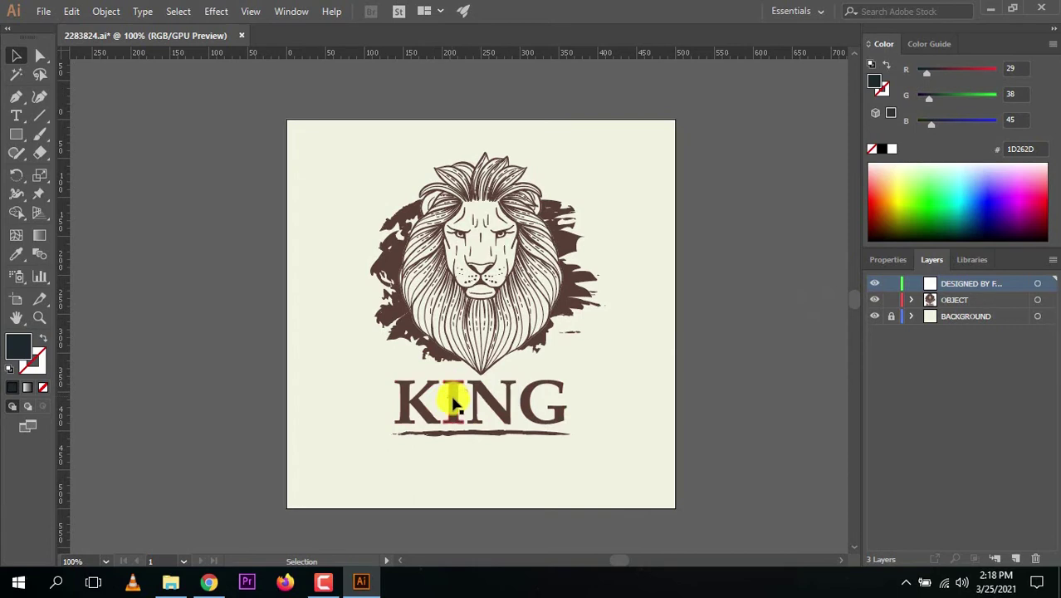
click(482, 262)
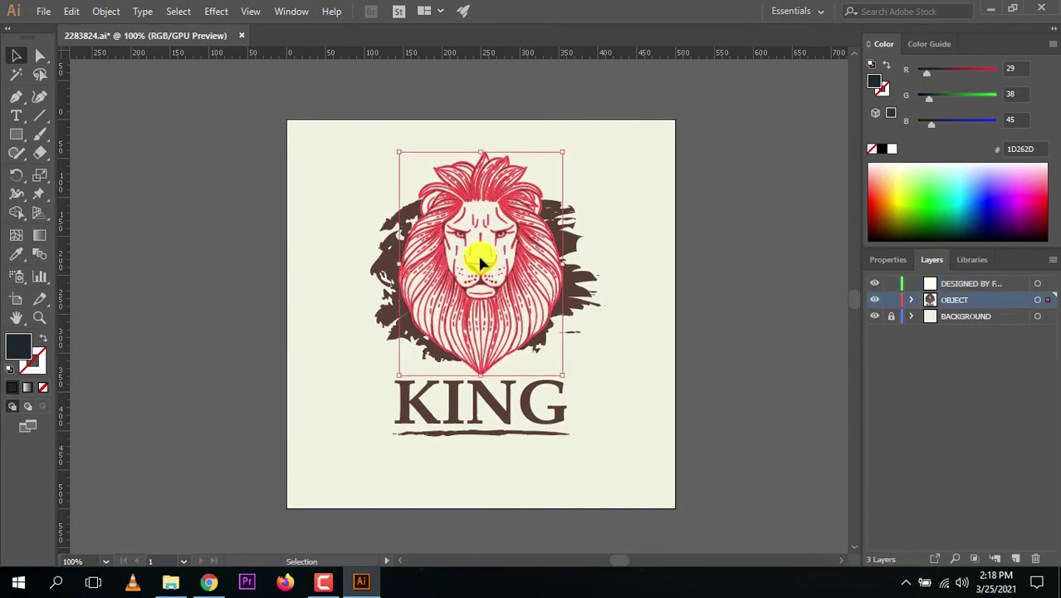
click(392, 253)
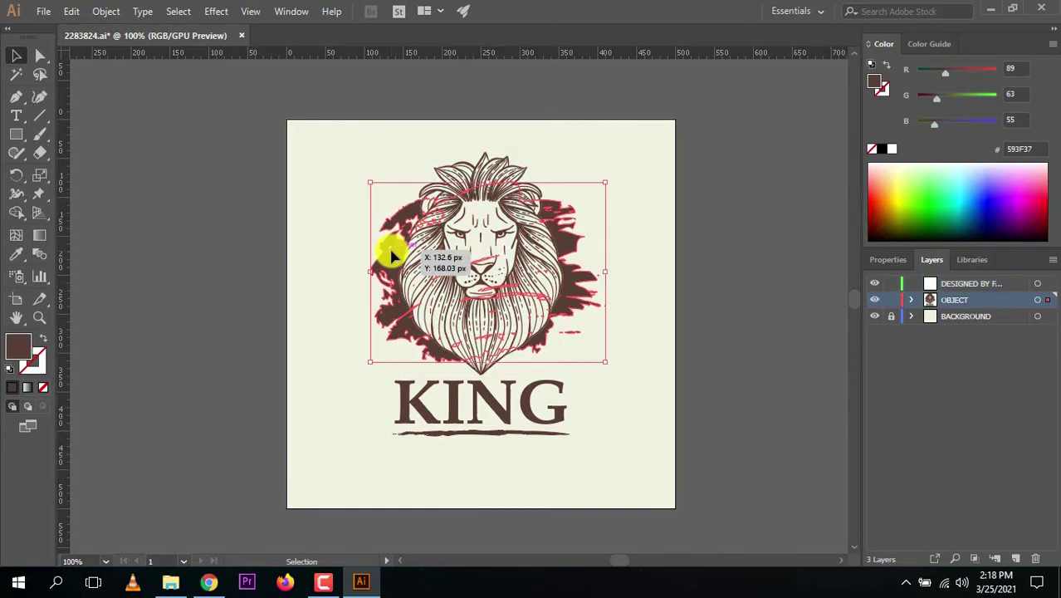
click(503, 175)
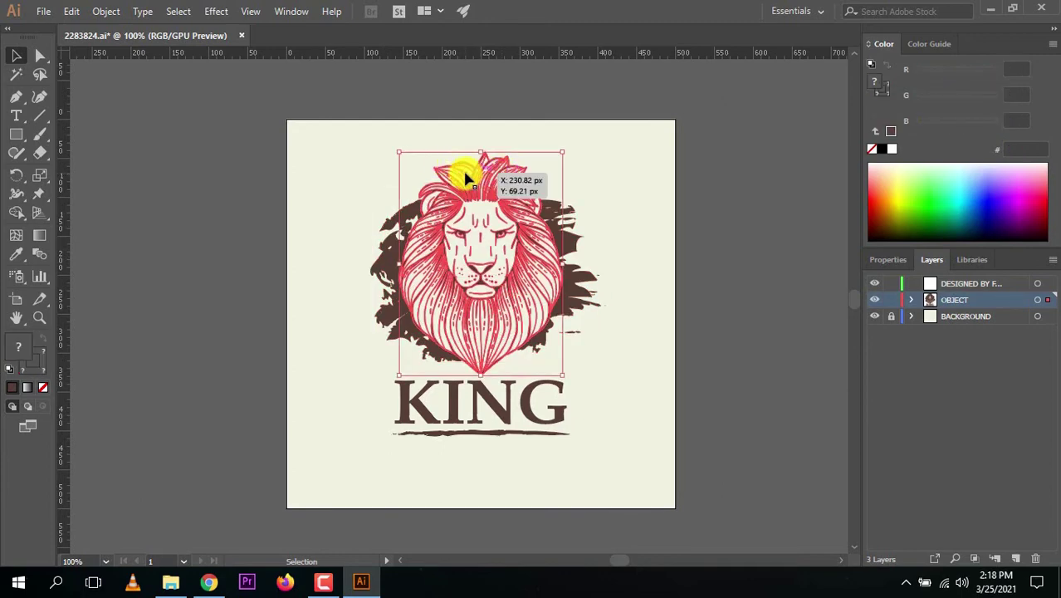
click(193, 254)
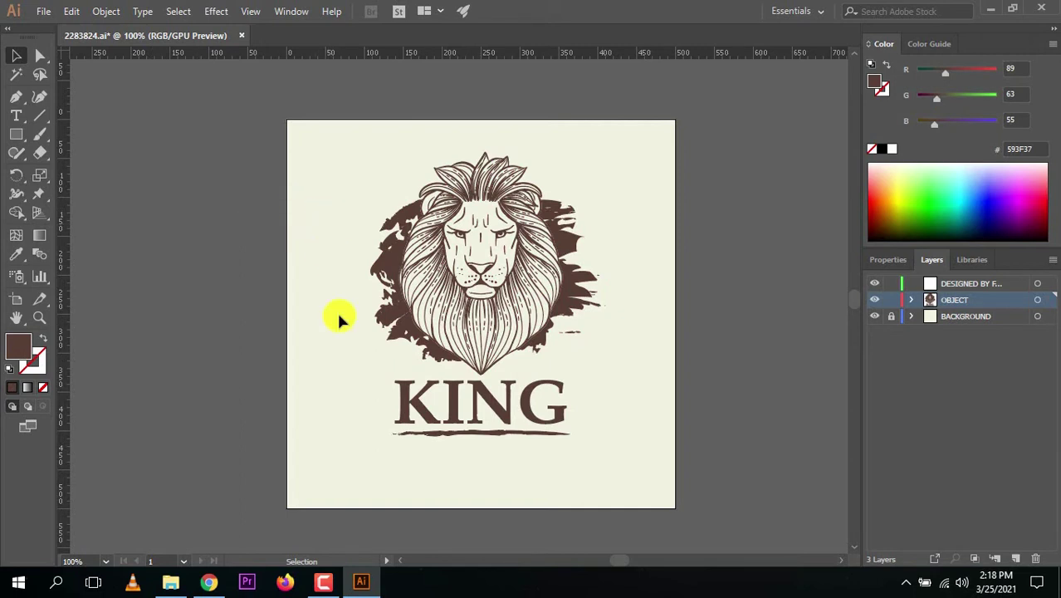
Expand OBJECT and BACKGROUND in Layers, check the background path's options unchanged, and collapse BACKGROUND
click(912, 301)
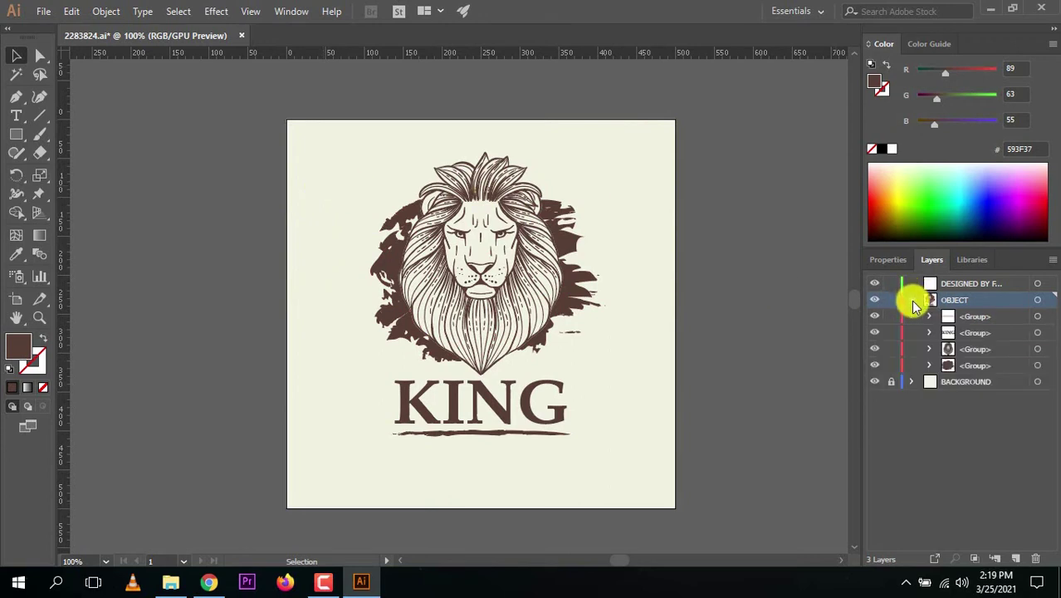
click(912, 383)
click(955, 398)
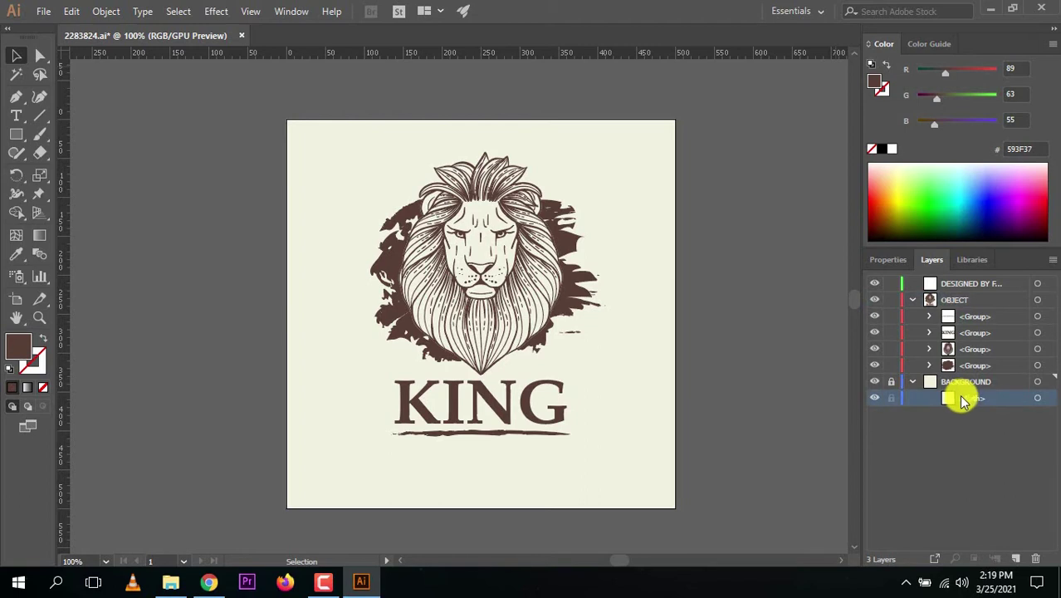
double_click(951, 402)
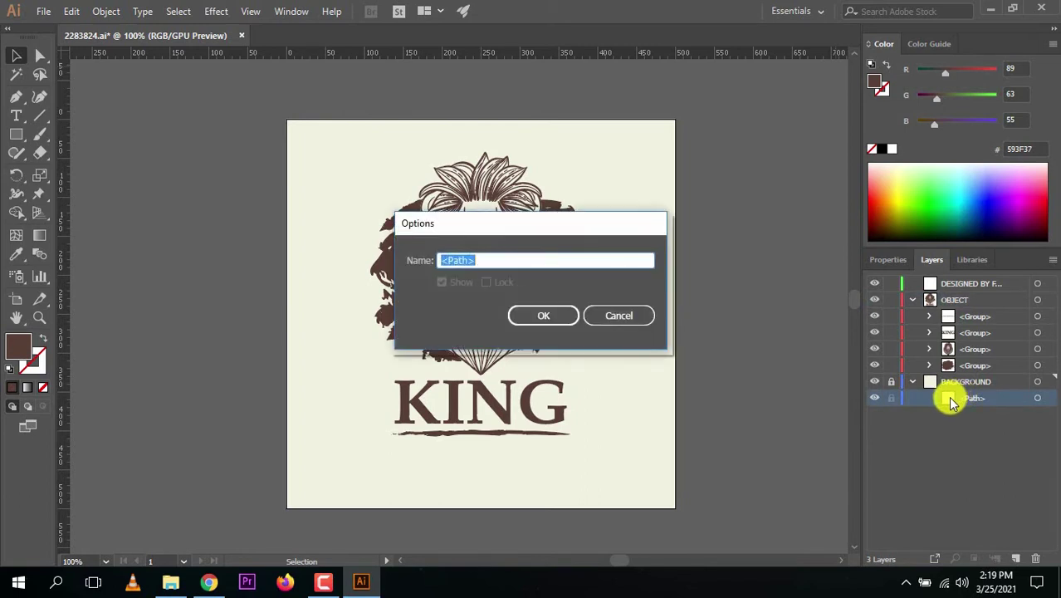
click(617, 316)
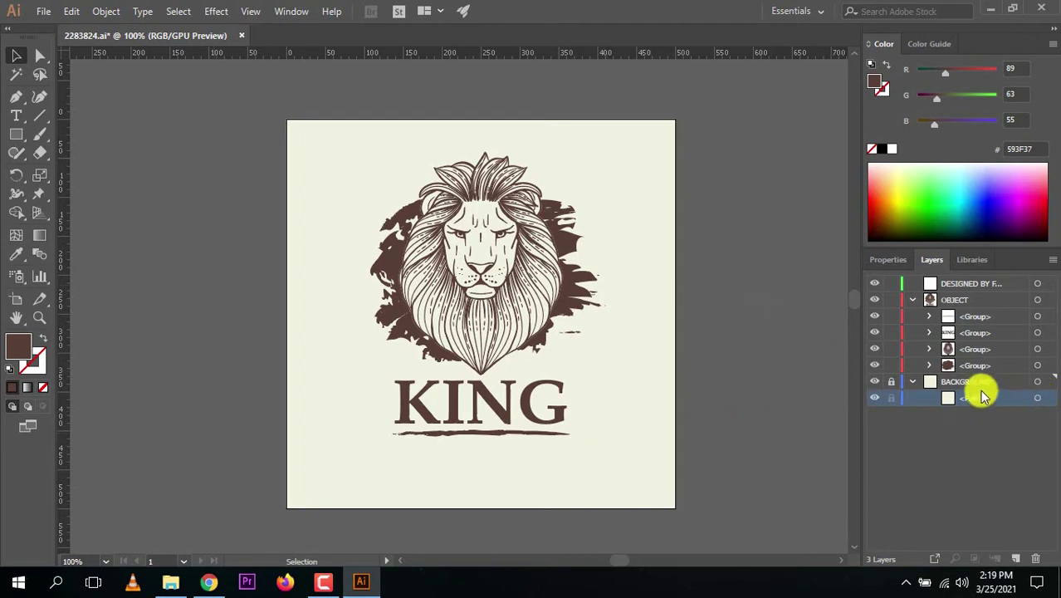
click(913, 383)
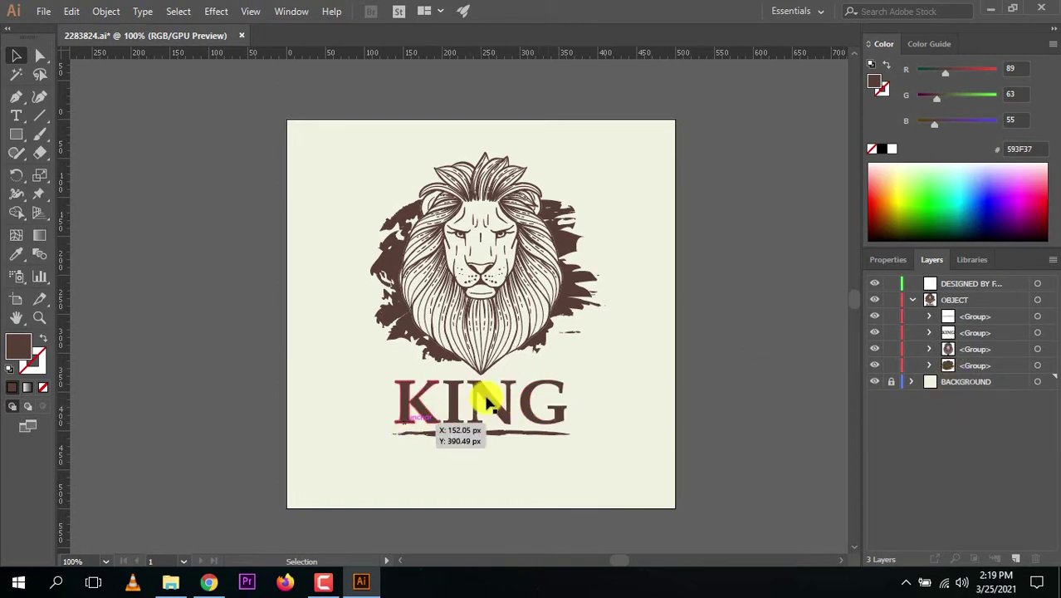
Select the KING title group with the Selection tool and delete it
click(16, 116)
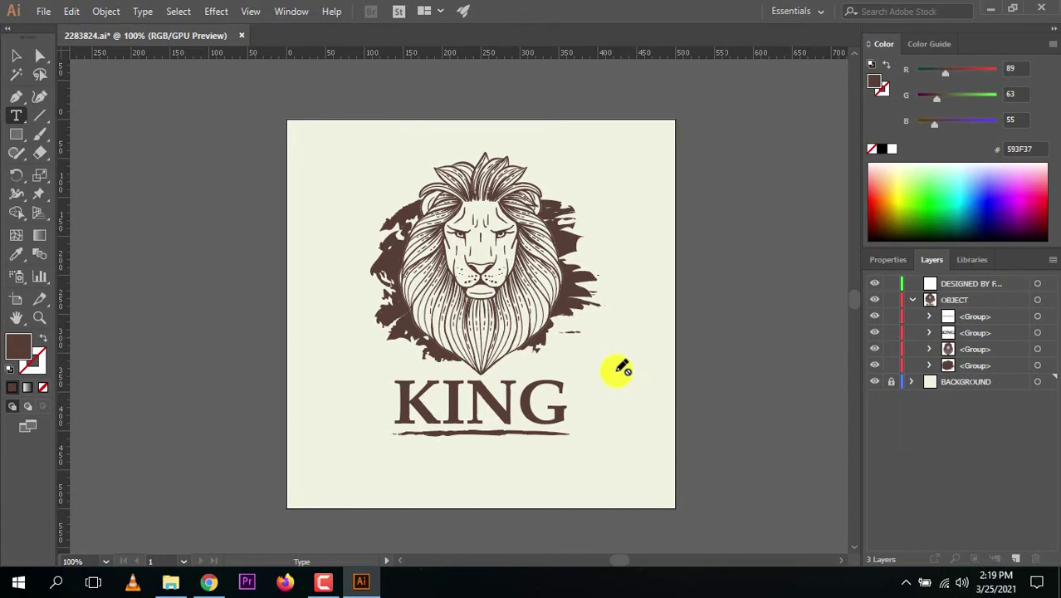
click(20, 58)
click(420, 406)
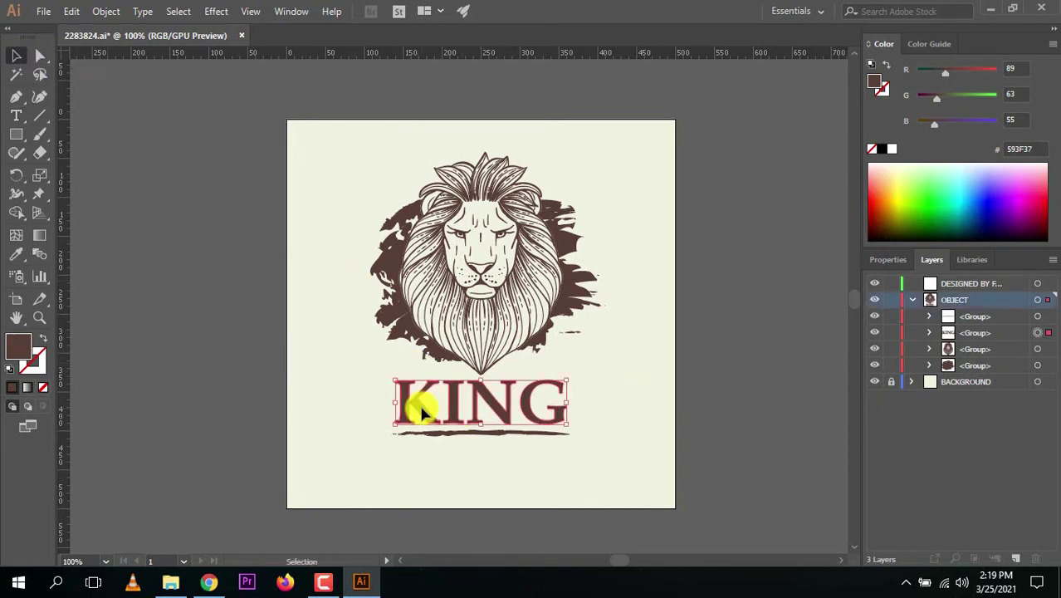
click(16, 115)
key(Escape)
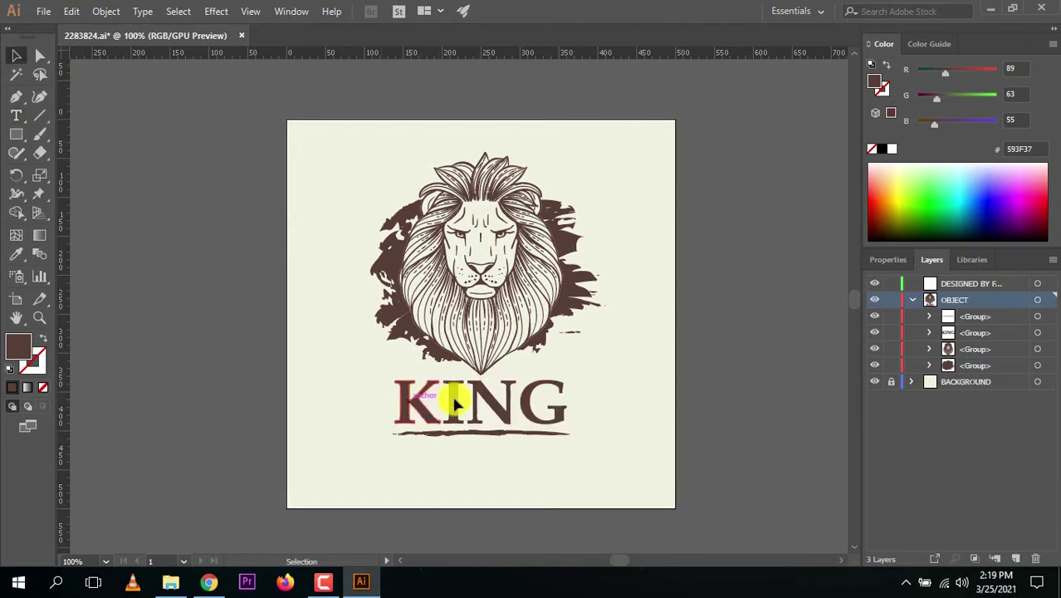
click(453, 406)
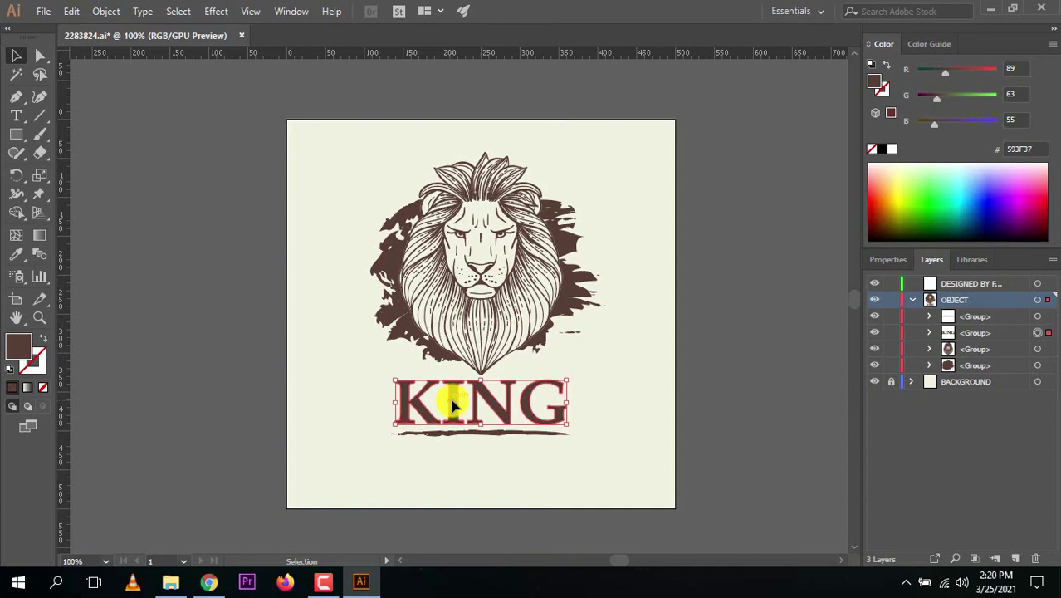
key(Delete)
click(18, 121)
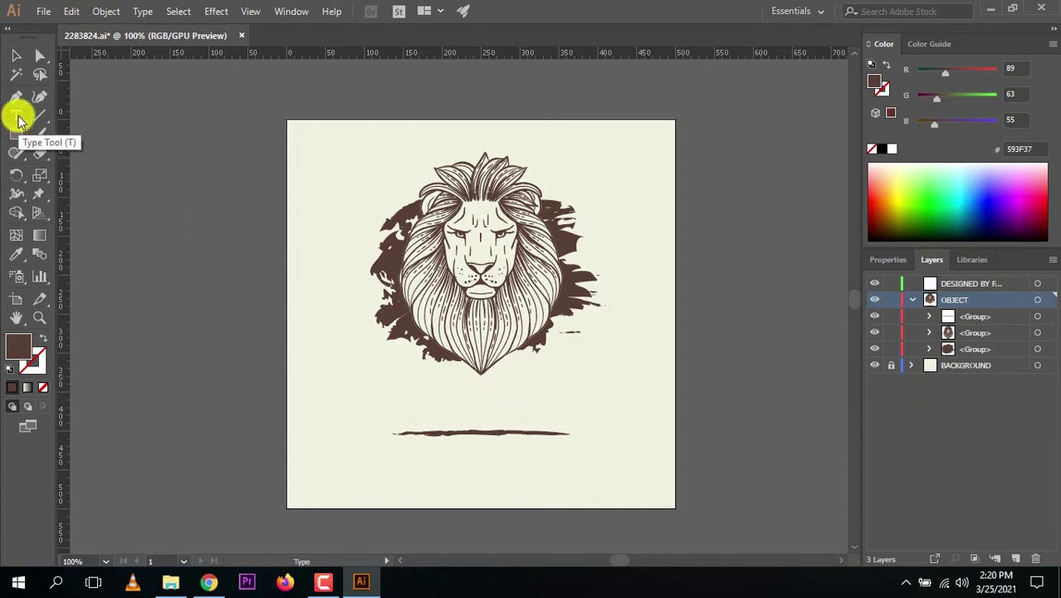
Type 'Leo Foods' above the underline in place of the Lorem ipsum placeholder, then select it
click(428, 406)
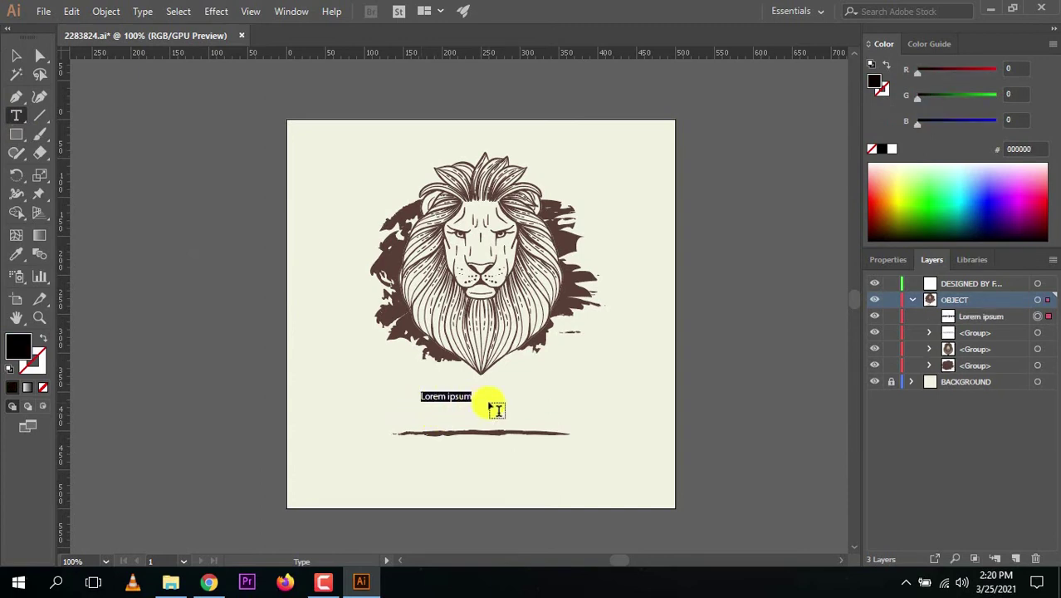
key(BackSpace)
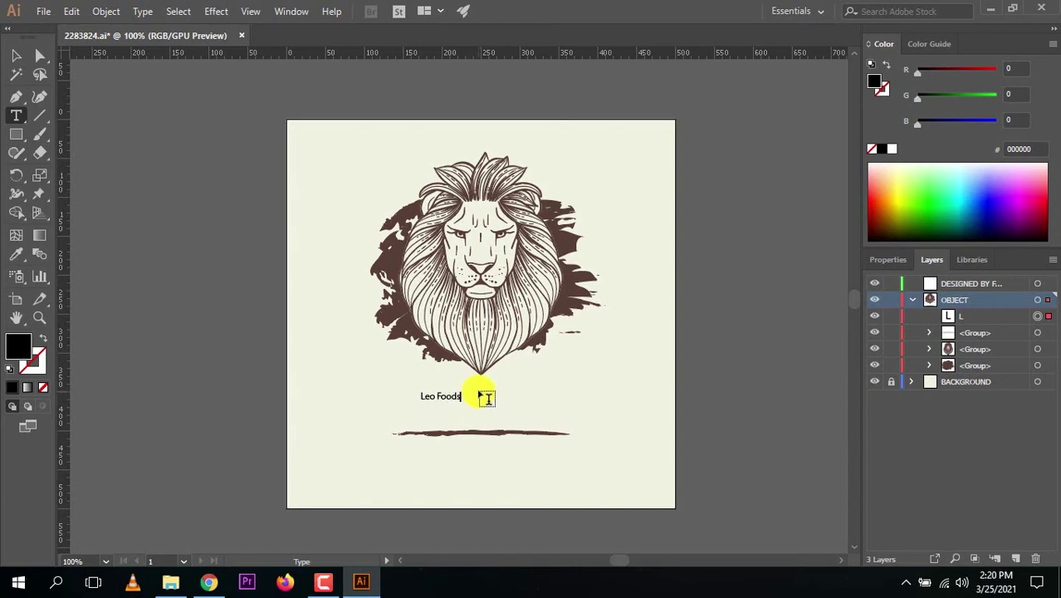
key(ctrl+a)
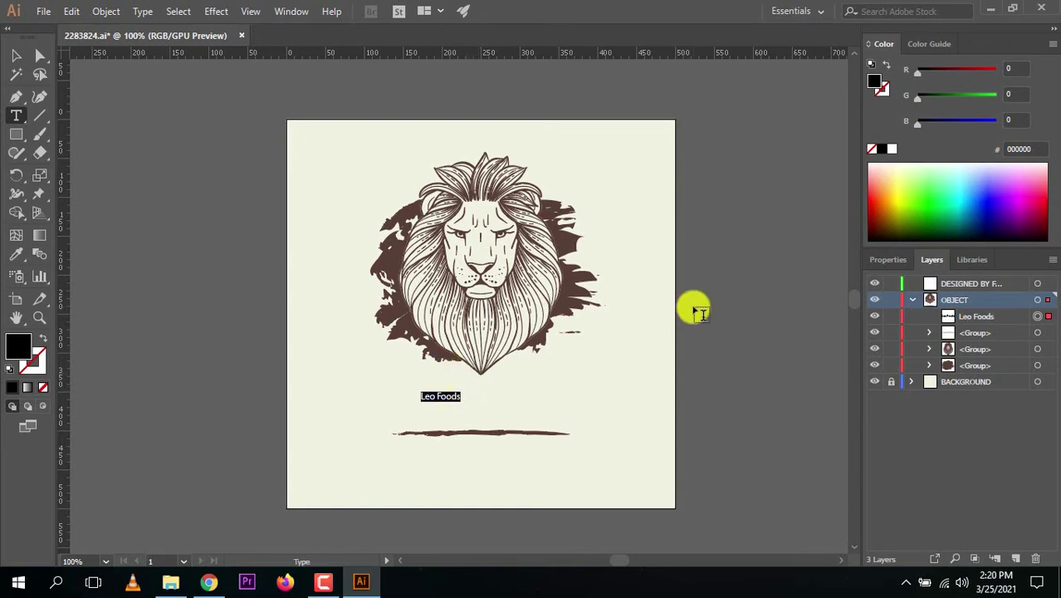
Set the Leo Foods text size to 48 pt in the Character panel
click(901, 261)
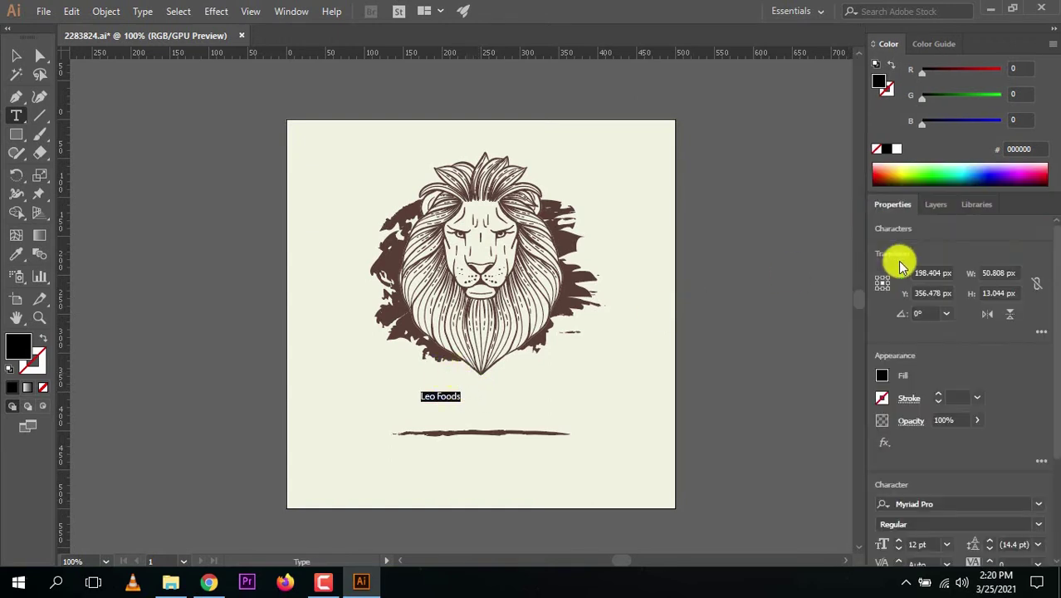
drag(1053, 243, 1043, 339)
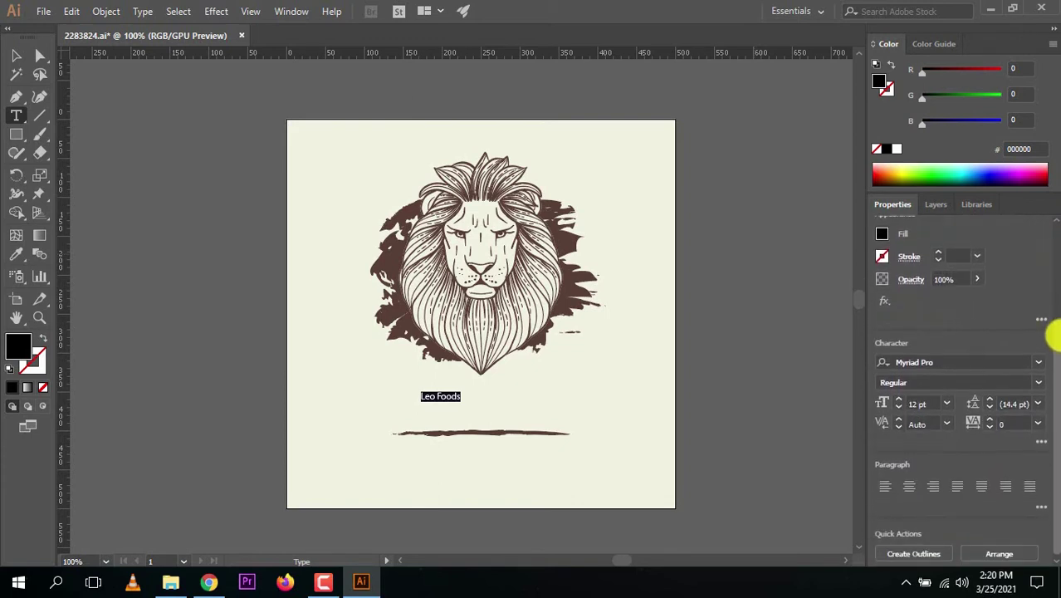
click(950, 405)
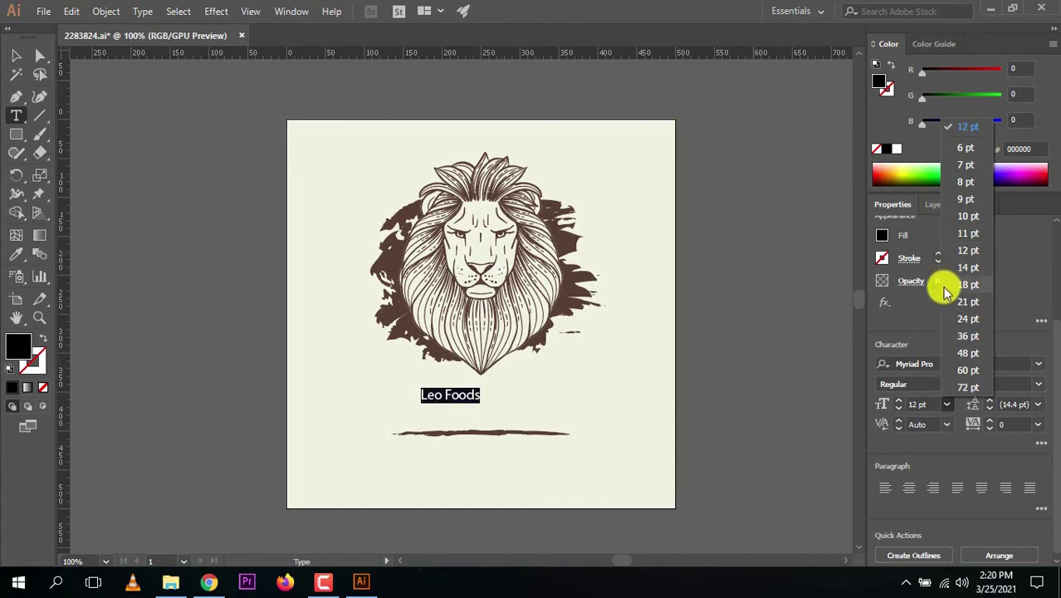
click(966, 355)
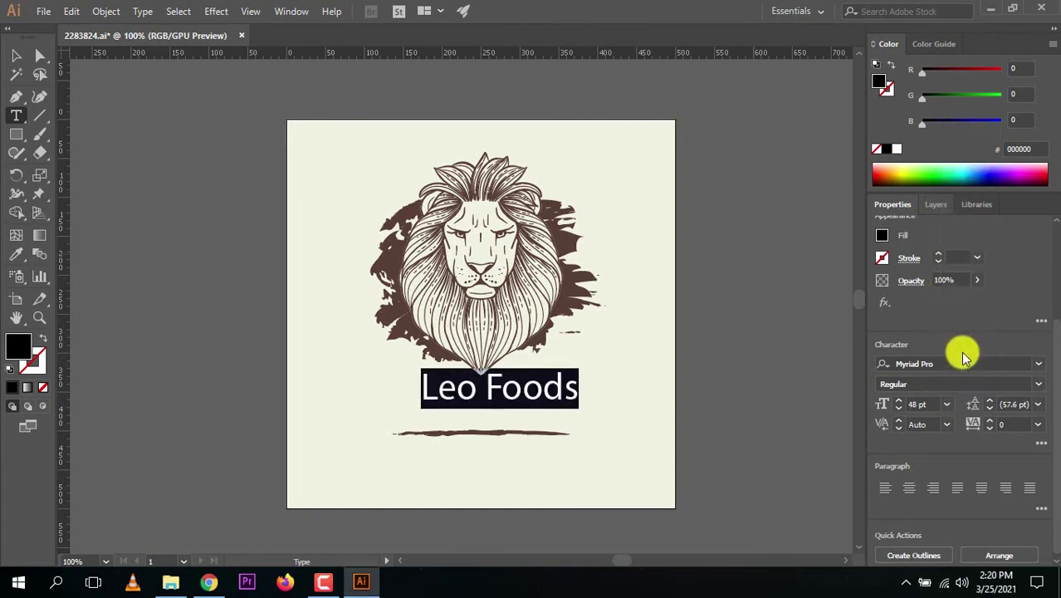
click(537, 380)
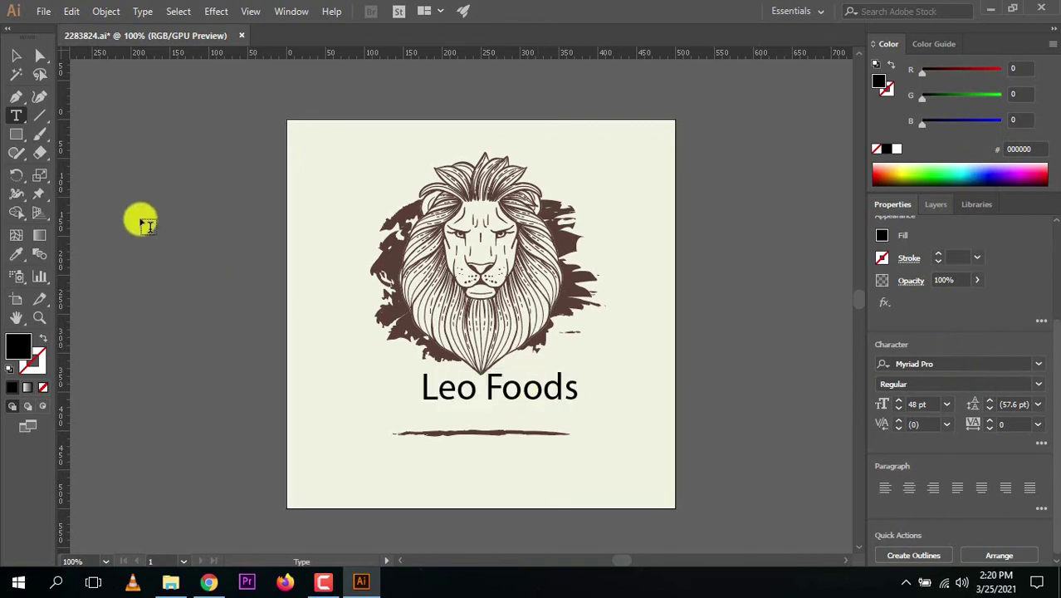
Move the Leo Foods text down to sit just above the brush stroke
click(39, 55)
drag(519, 388, 505, 404)
click(249, 351)
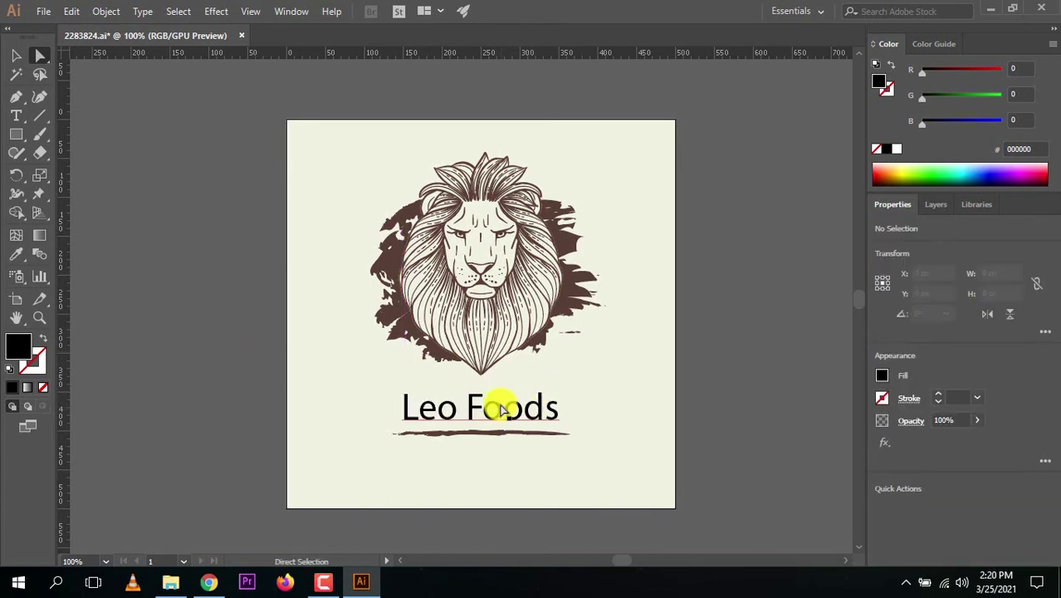
Select all the Leo Foods text and eyedropper the lion's dark brown 593F37 onto it
click(17, 117)
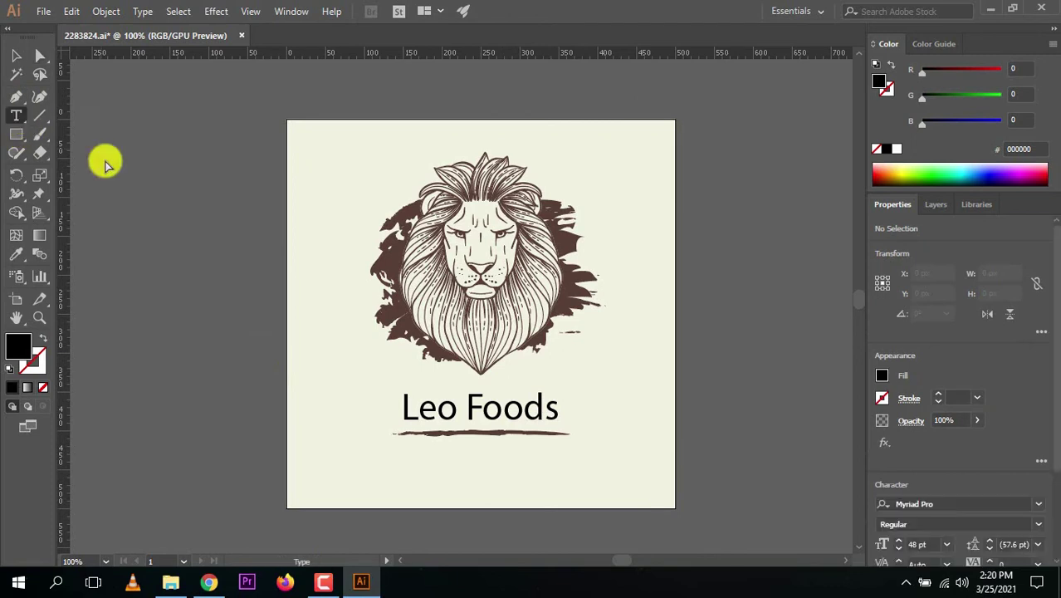
click(462, 406)
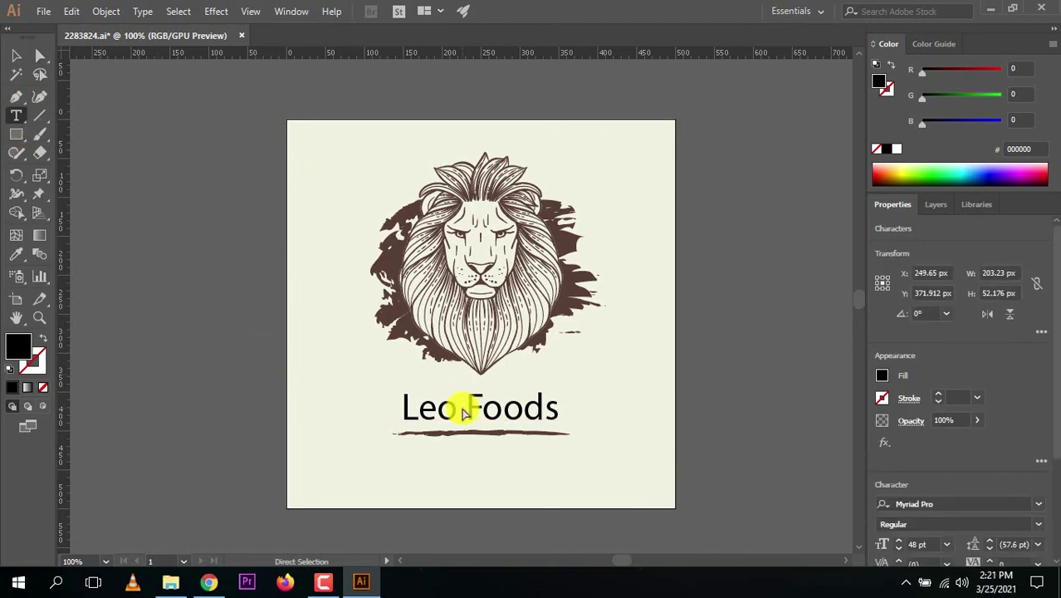
key(ctrl+a)
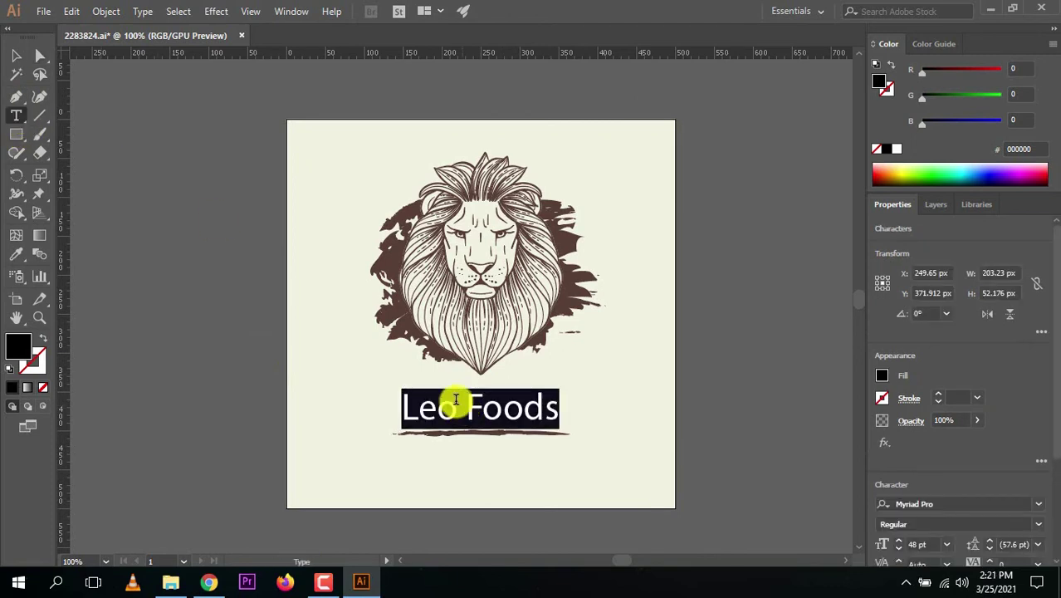
click(17, 253)
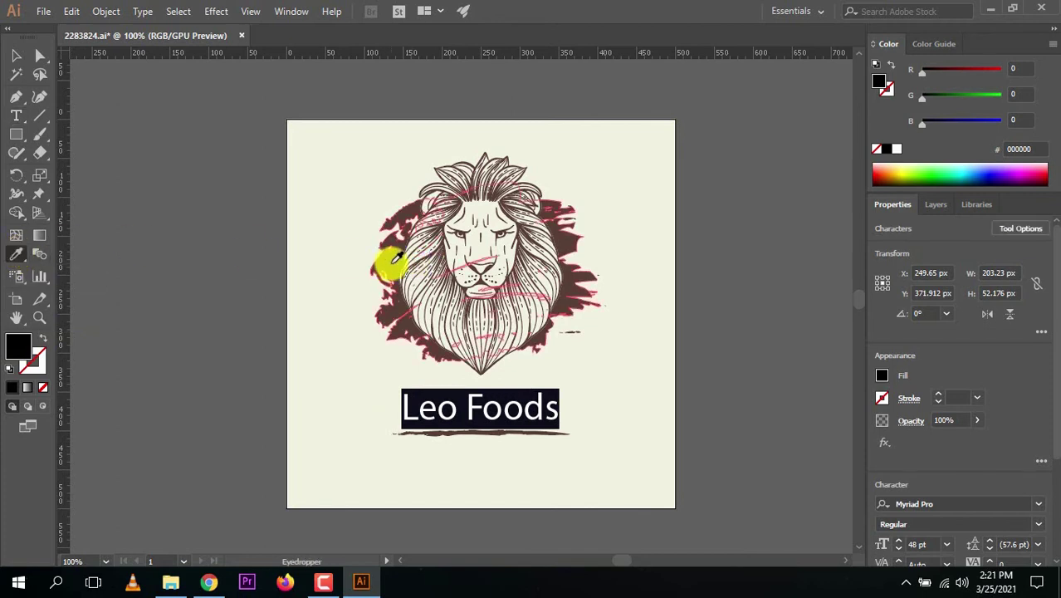
click(395, 258)
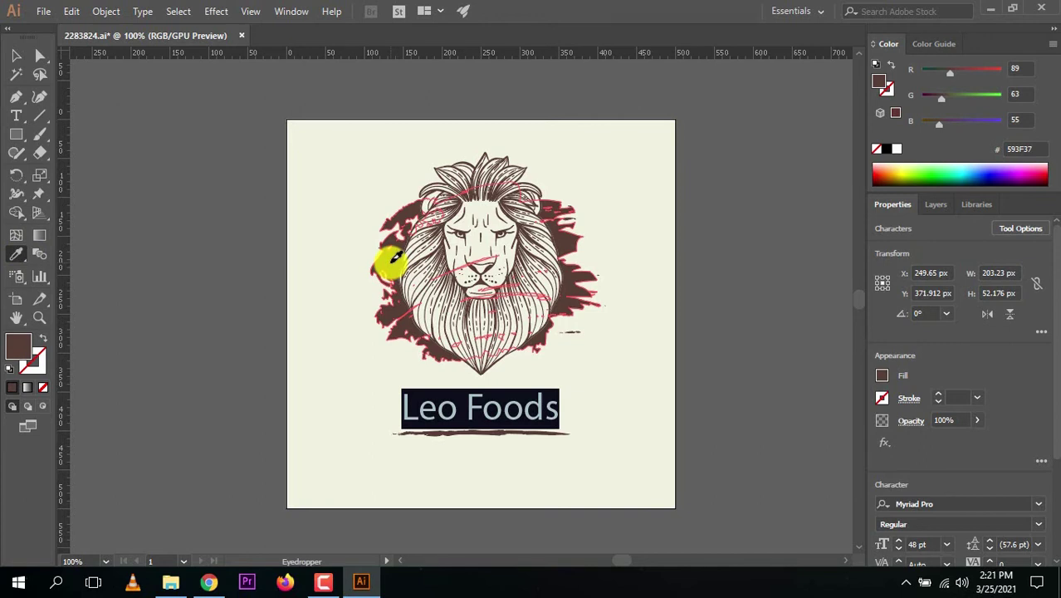
click(17, 62)
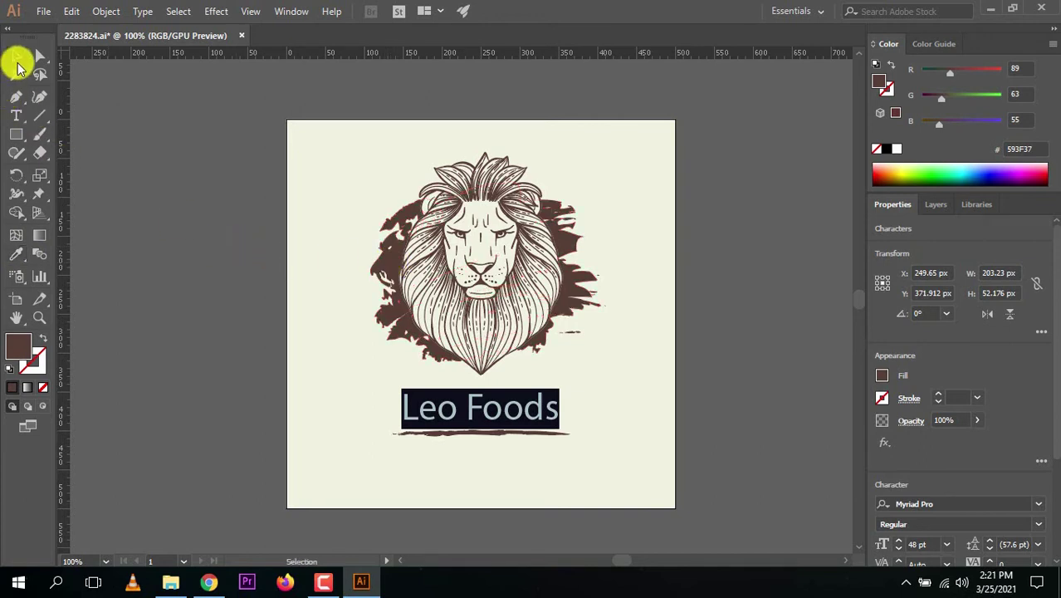
click(228, 324)
click(498, 418)
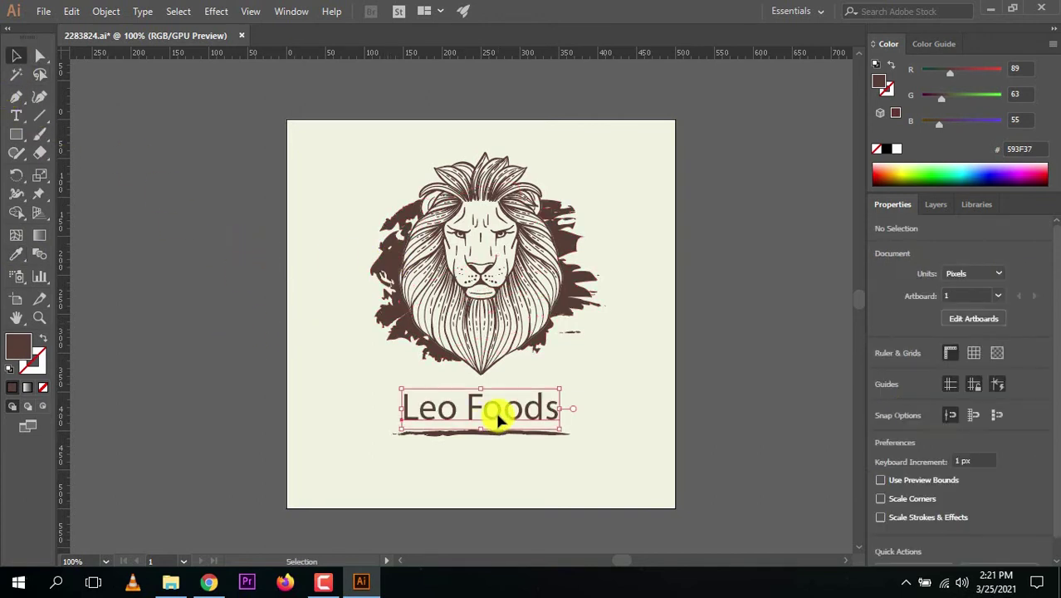
click(256, 404)
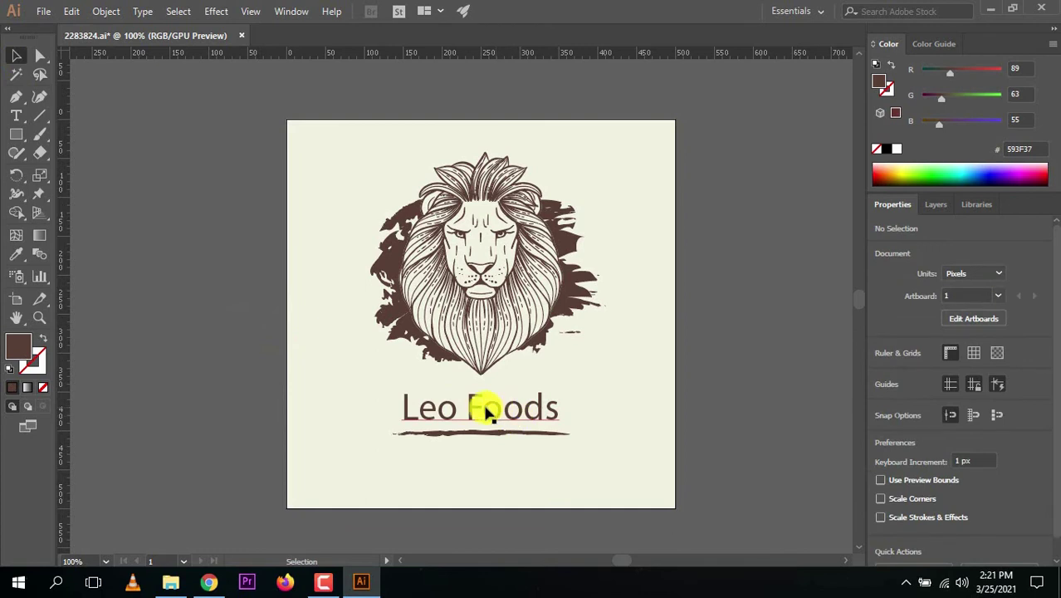
Restyle the Leo Foods text in the Chiller font at 60 pt
click(17, 118)
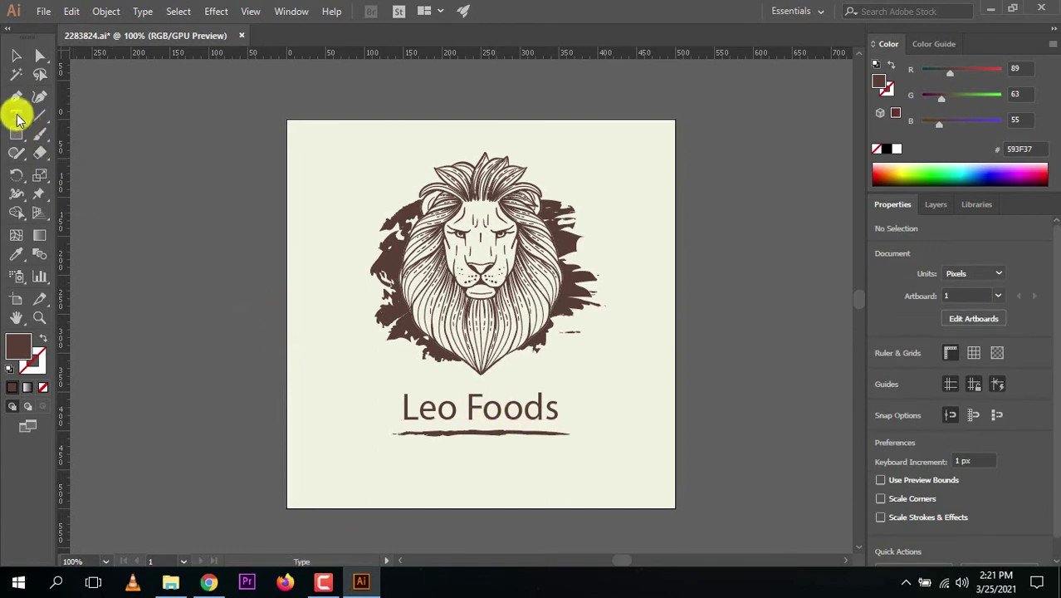
click(446, 404)
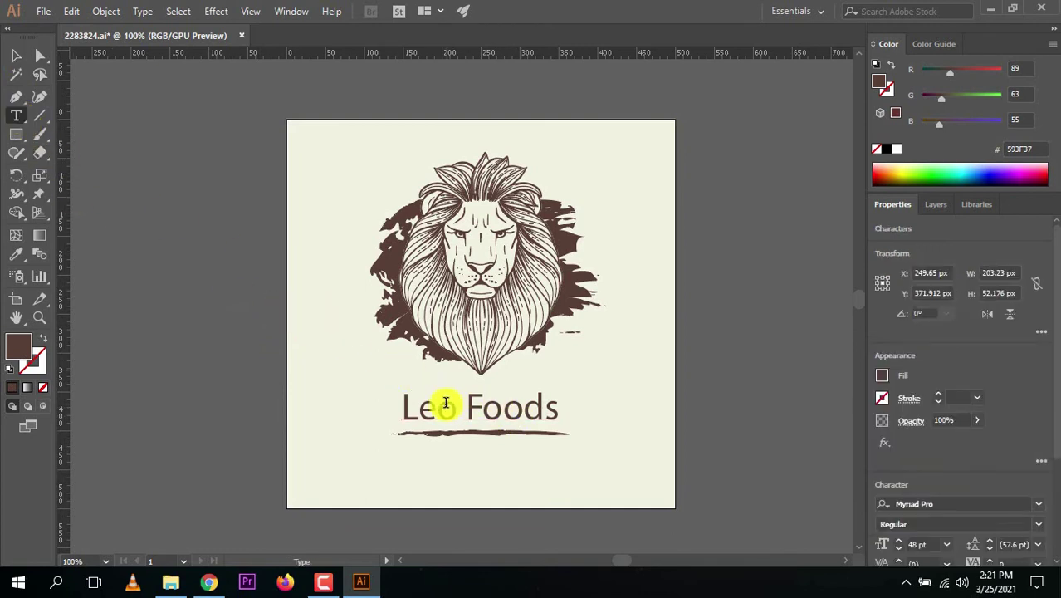
triple_click(446, 403)
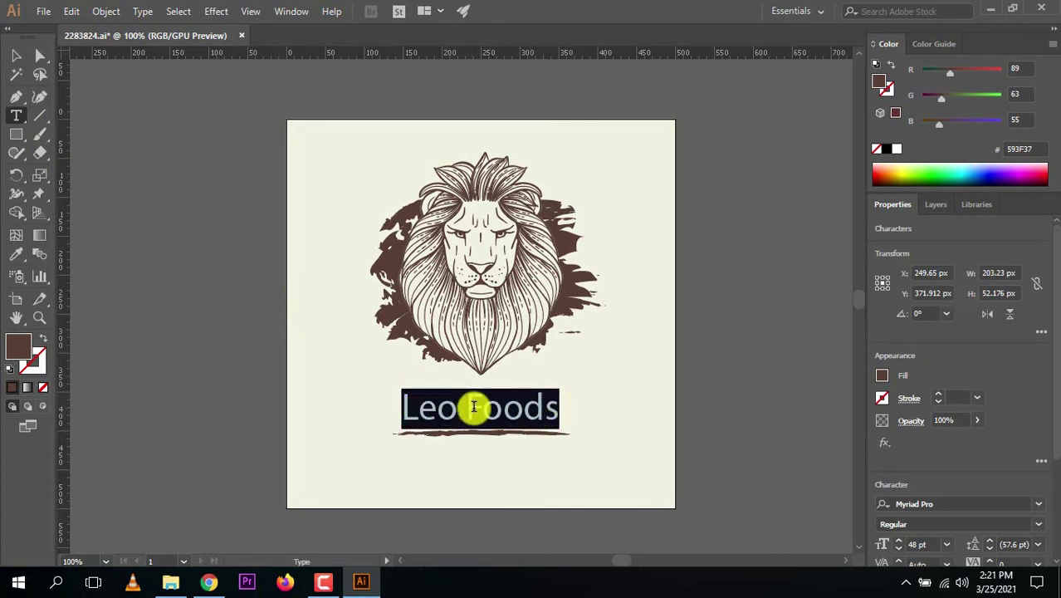
drag(1052, 290, 1054, 413)
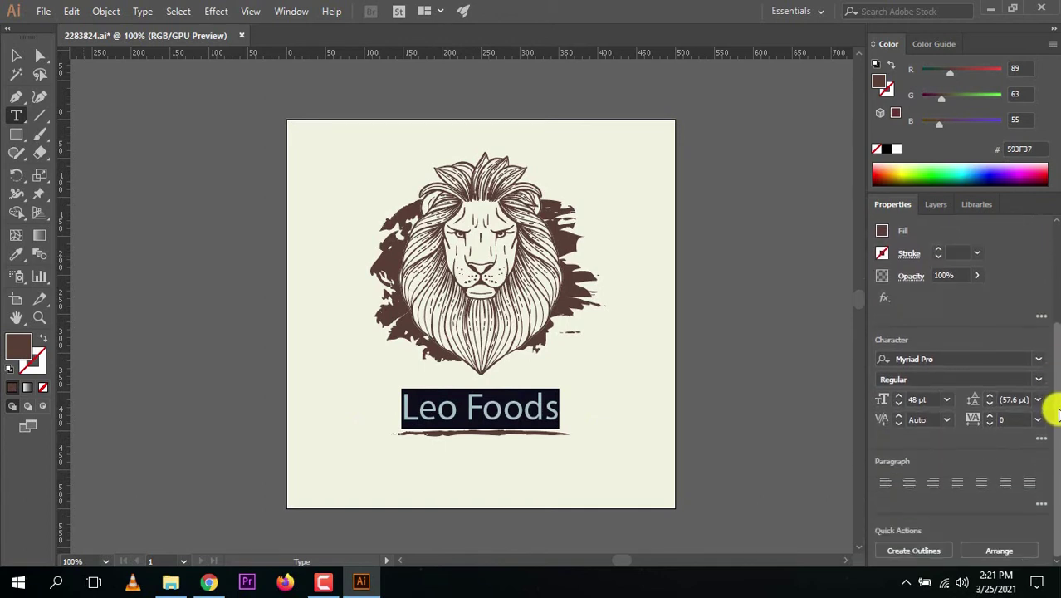
click(1038, 362)
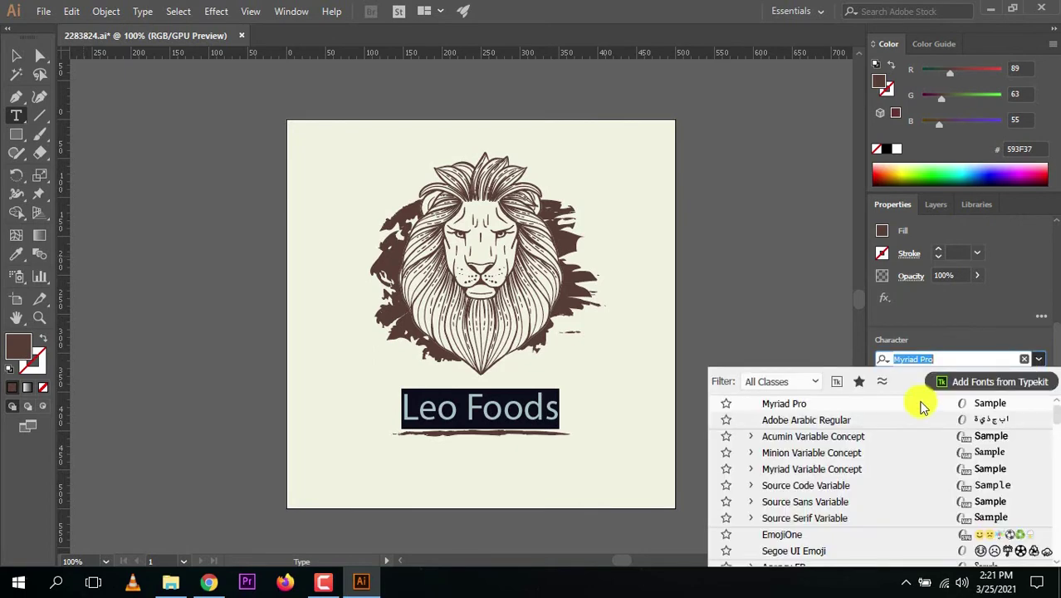
scroll(1057, 423, down, 10)
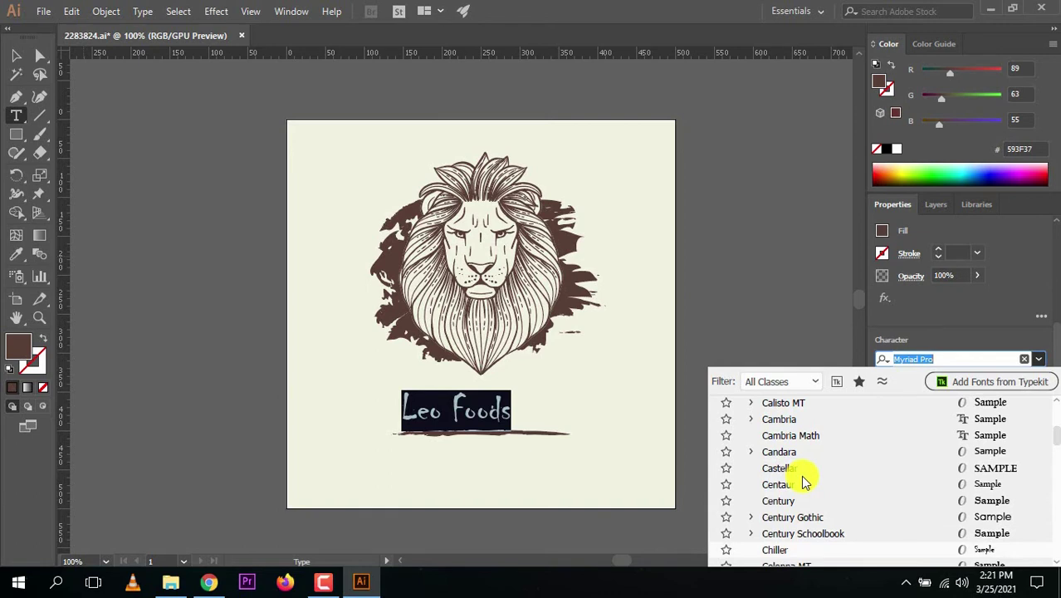
key(Return)
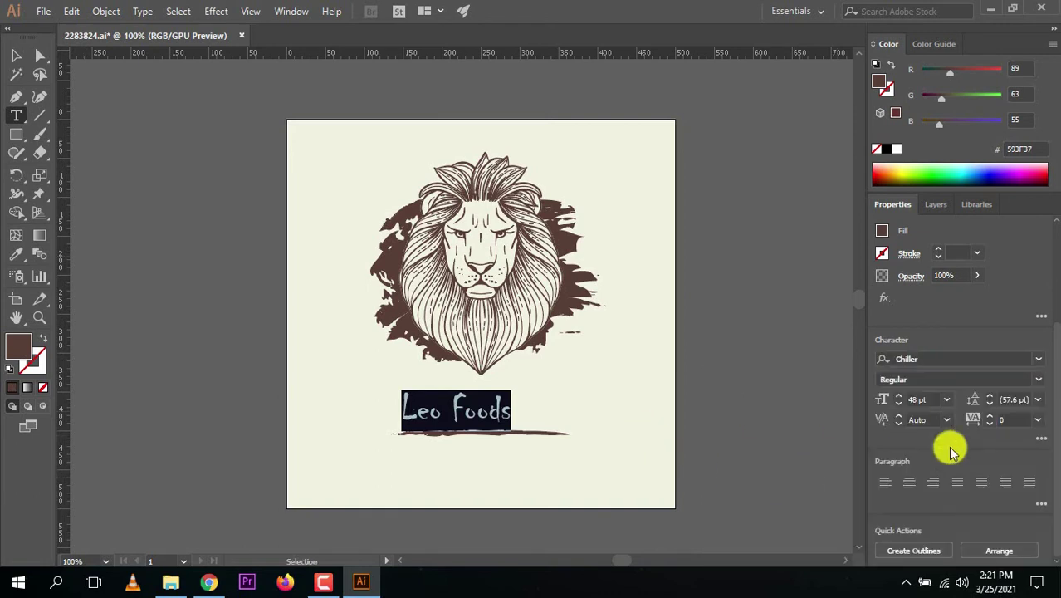
click(947, 401)
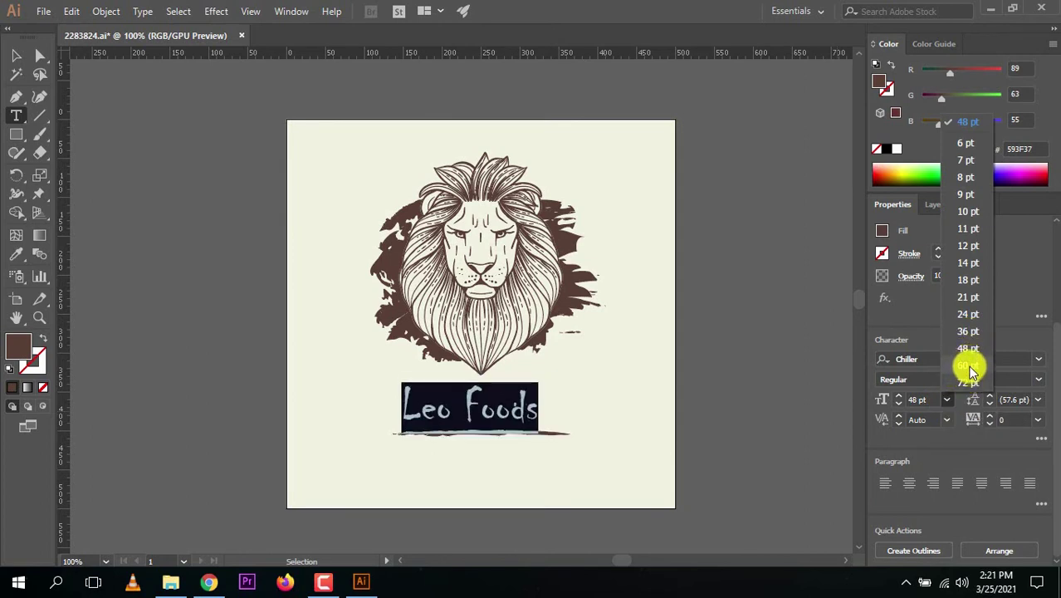
click(970, 366)
click(466, 407)
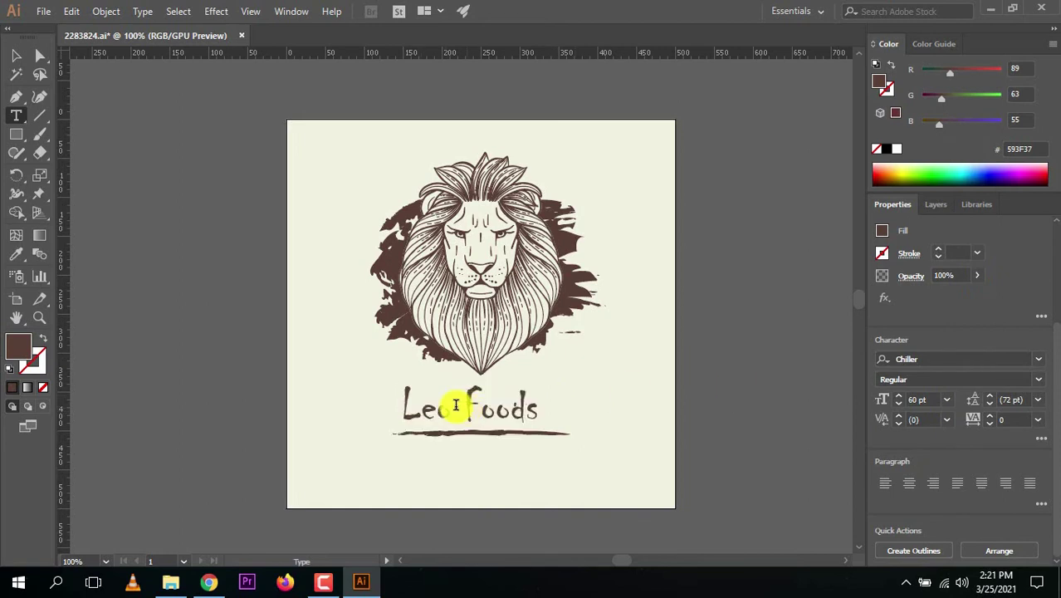
Shift the Leo Foods text right to centre it above the brush stroke
click(17, 55)
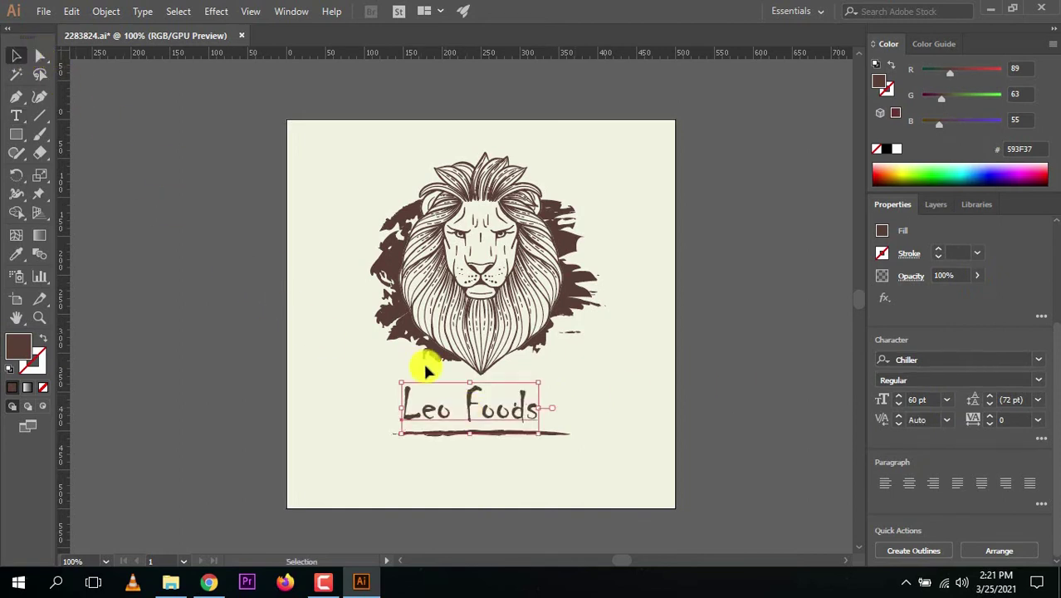
drag(470, 406, 491, 408)
click(251, 410)
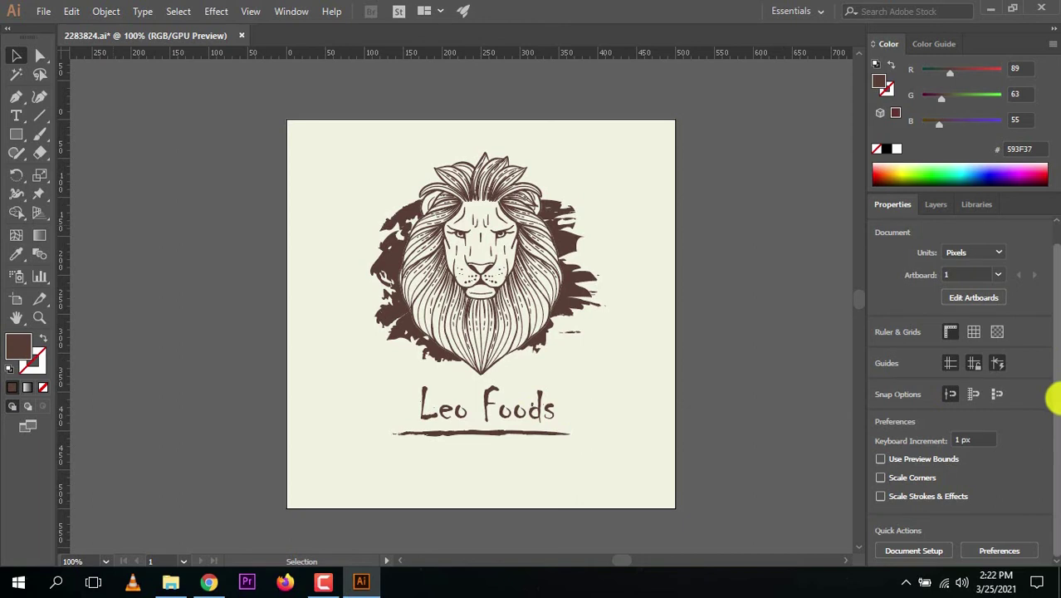
Nudge the brush stroke under Leo Foods slightly up and right
click(503, 433)
drag(503, 433, 509, 435)
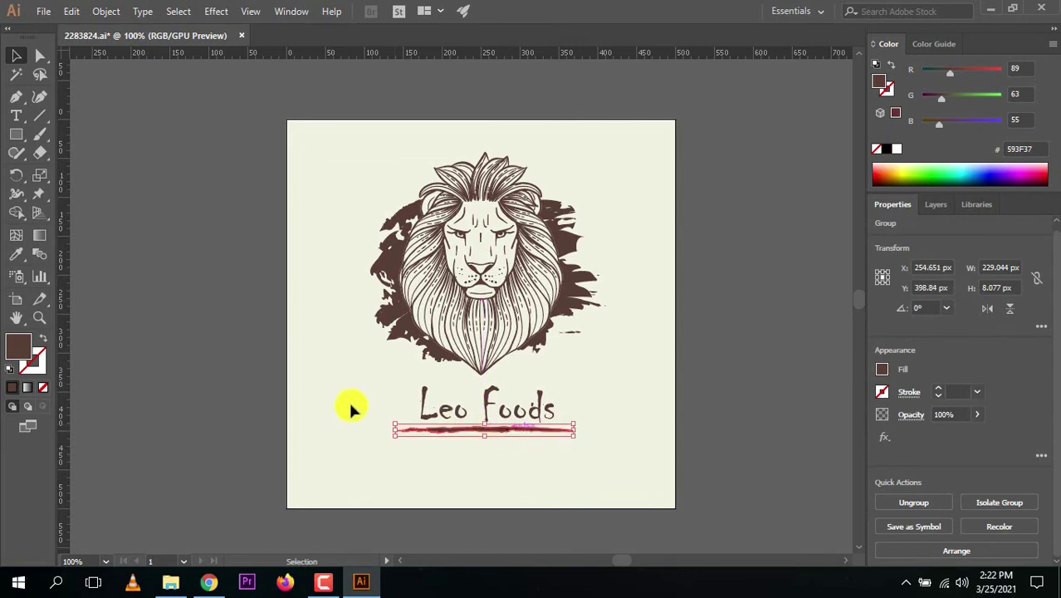
click(254, 379)
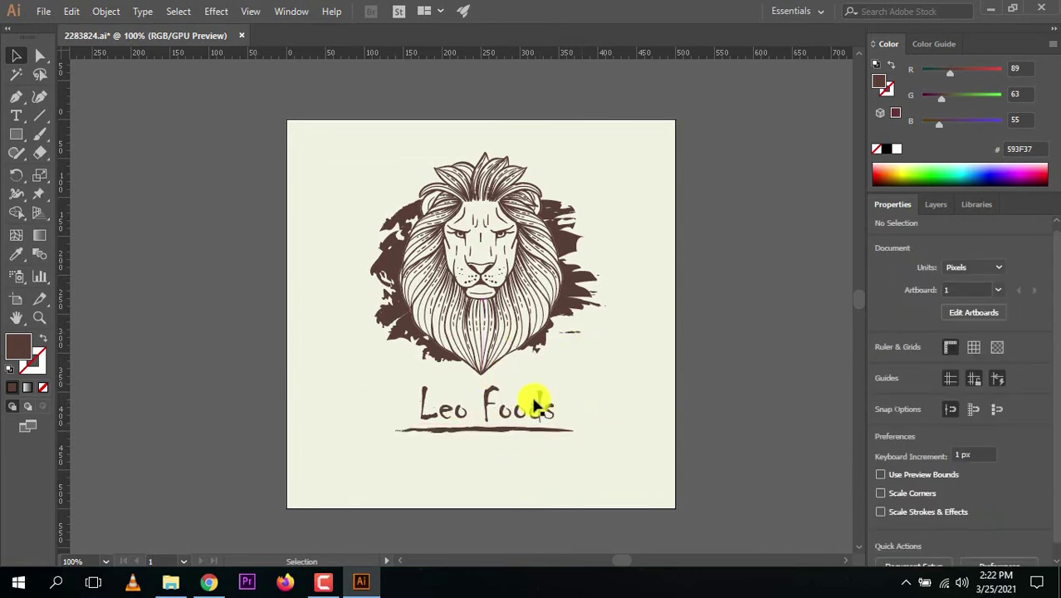
Fill the lion group's dark splash with the cream background colour
click(569, 297)
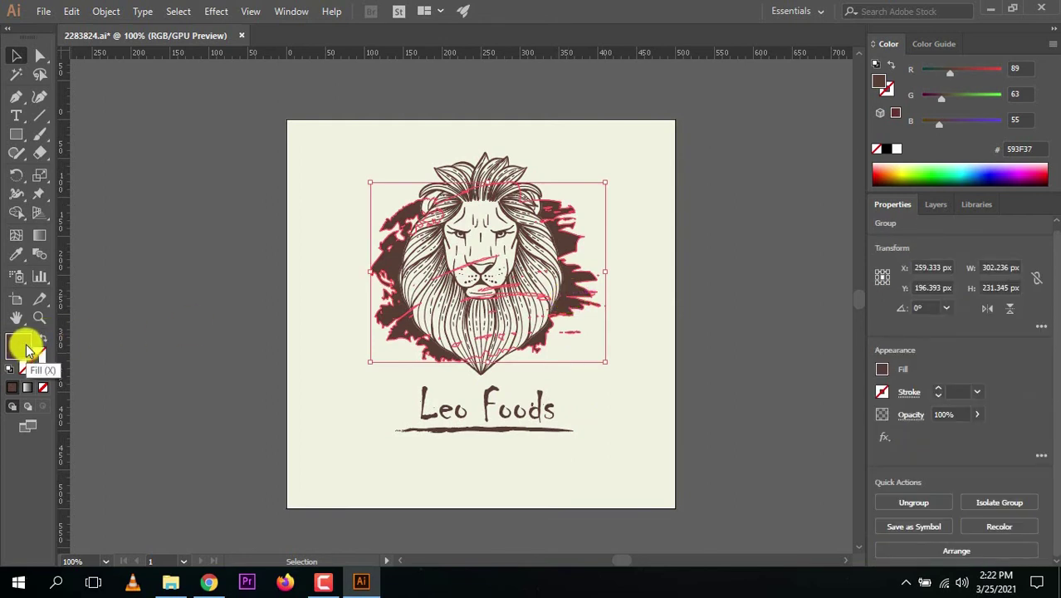
click(14, 261)
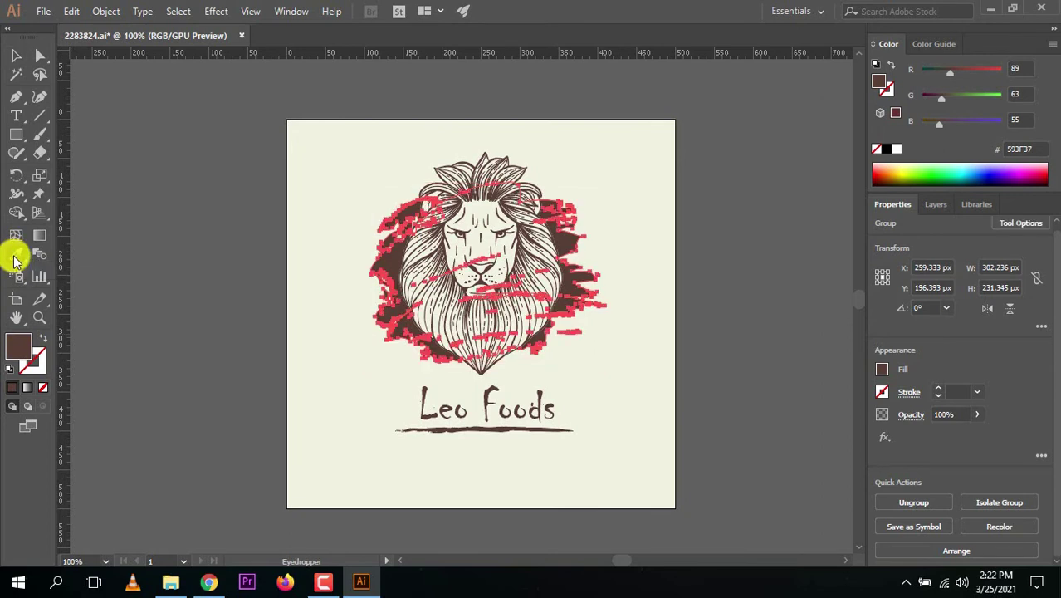
click(362, 137)
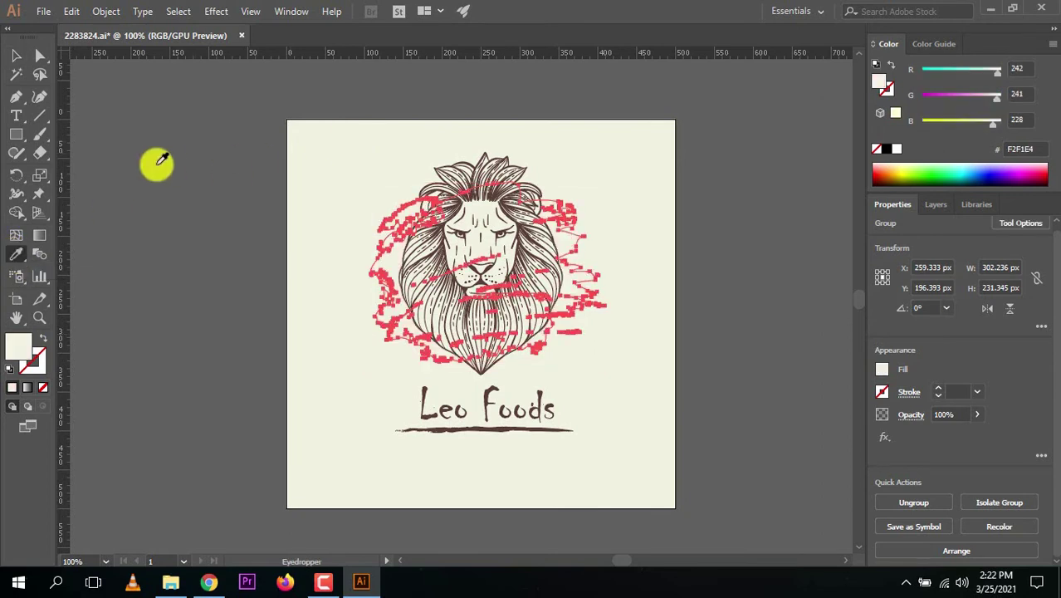
click(18, 56)
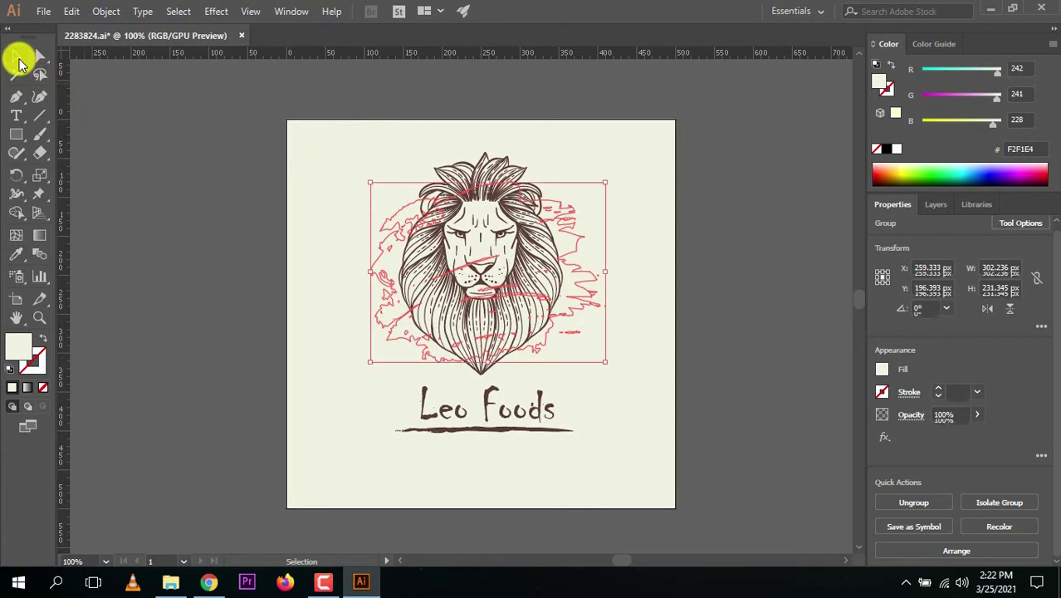
click(227, 215)
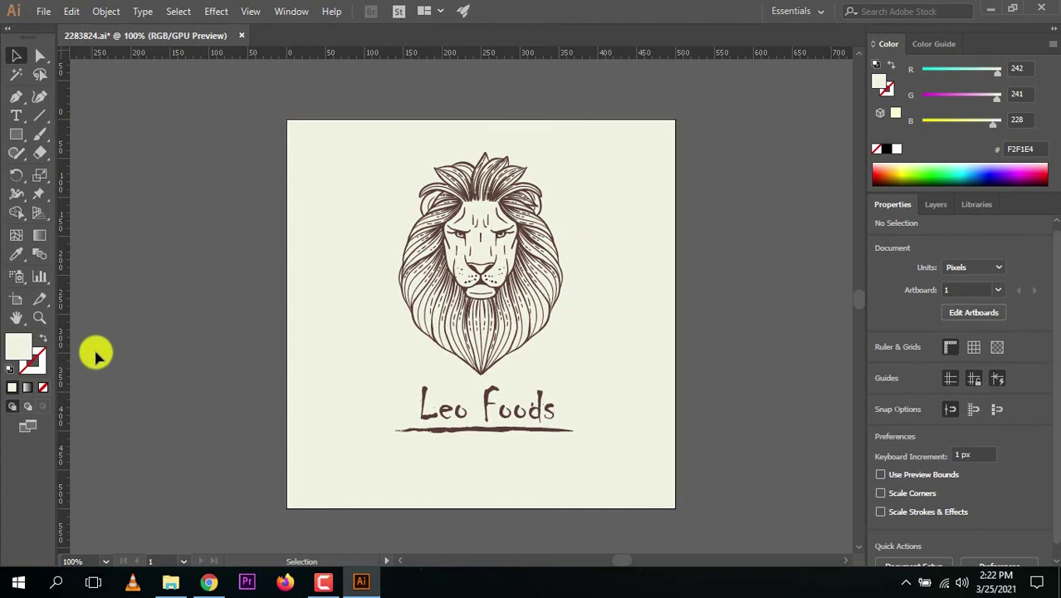
Apply the Leo text's brown 593F37 to the lion's splash shapes
click(18, 254)
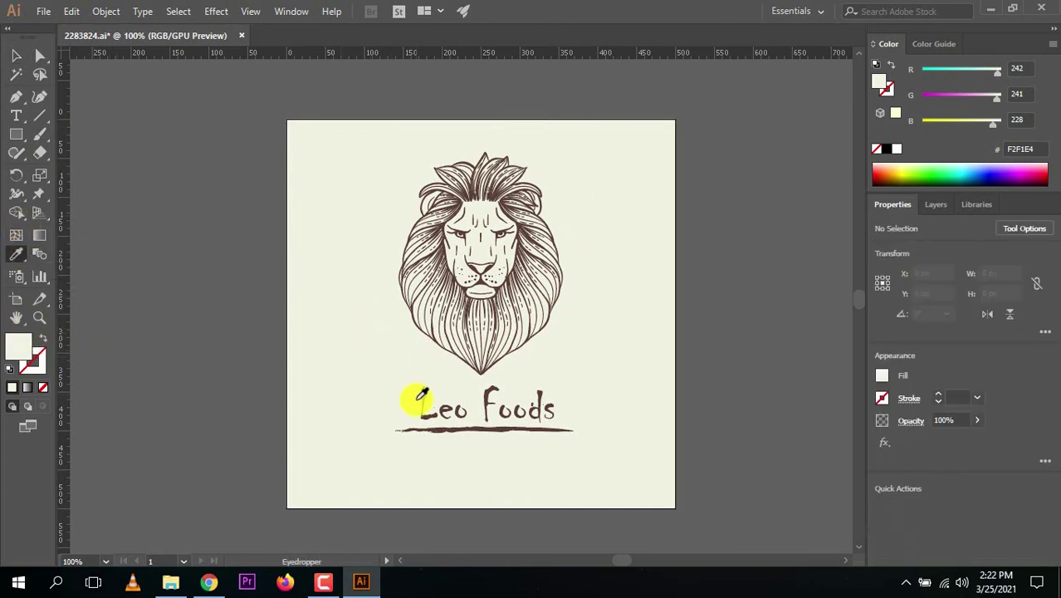
click(428, 386)
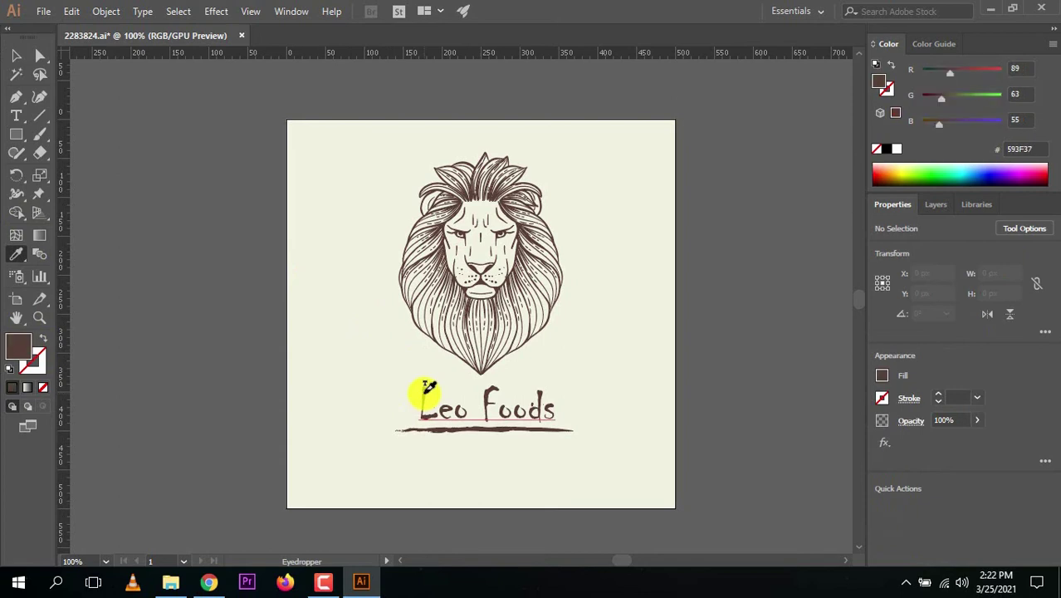
key(v)
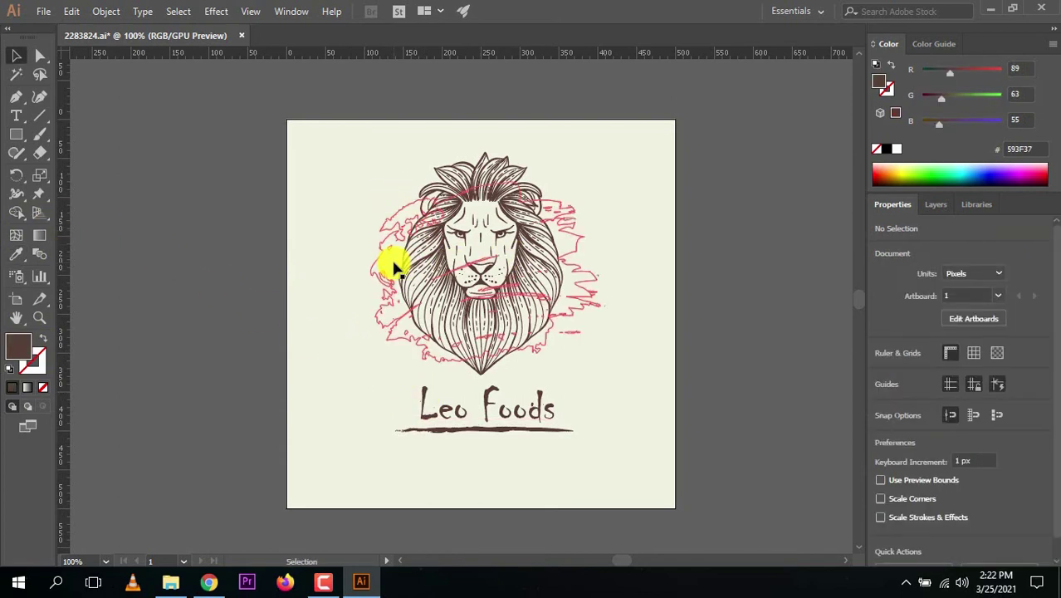
click(395, 264)
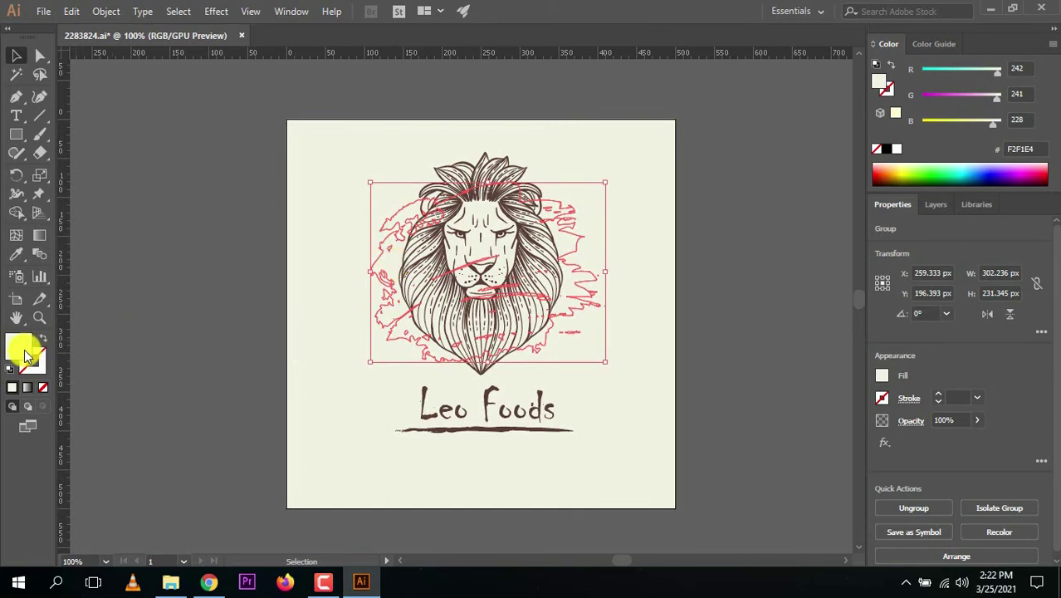
click(17, 252)
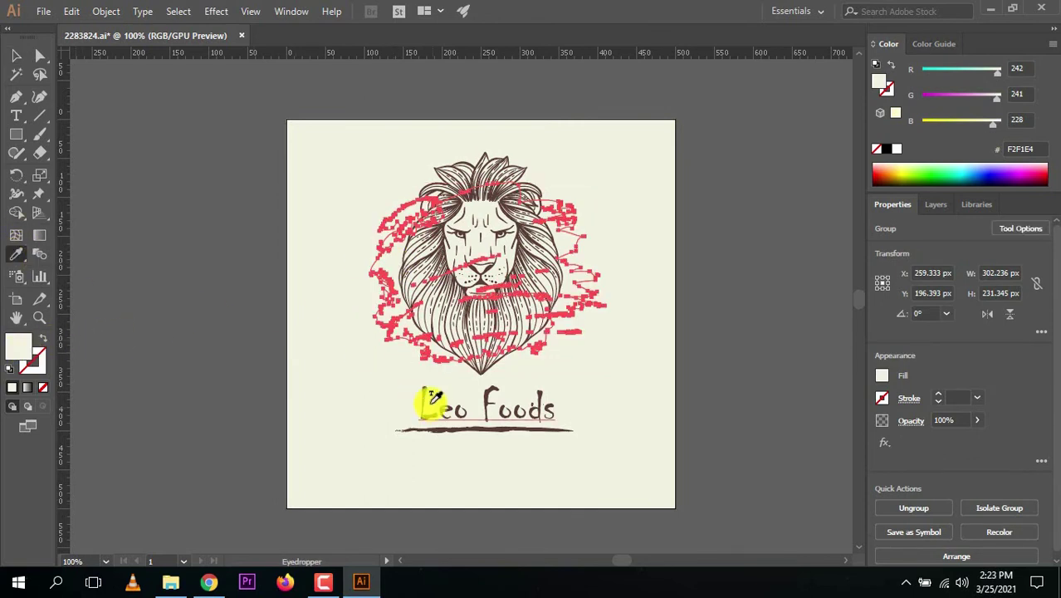
click(425, 388)
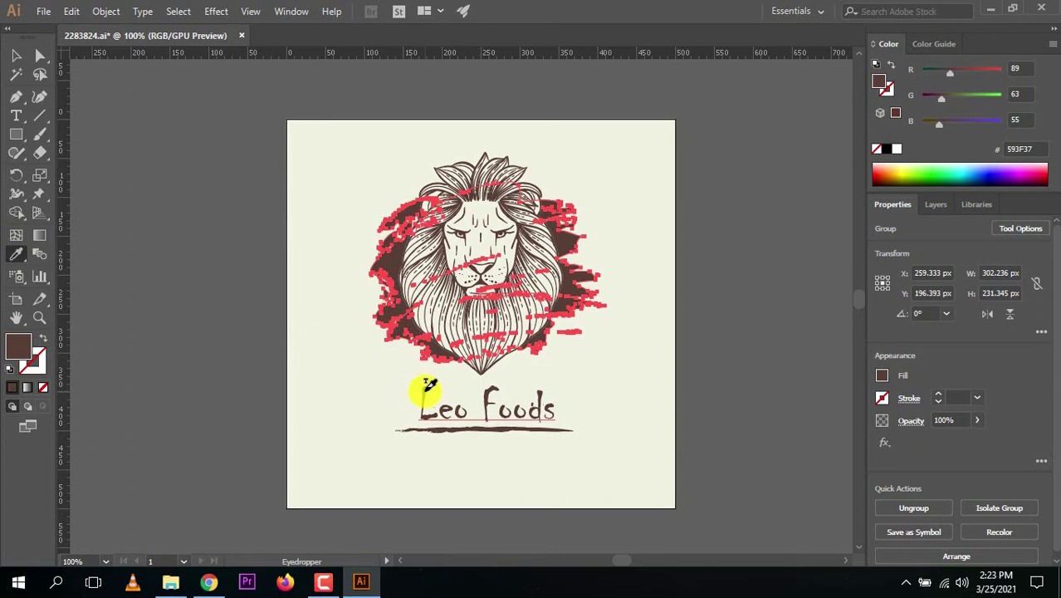
click(16, 55)
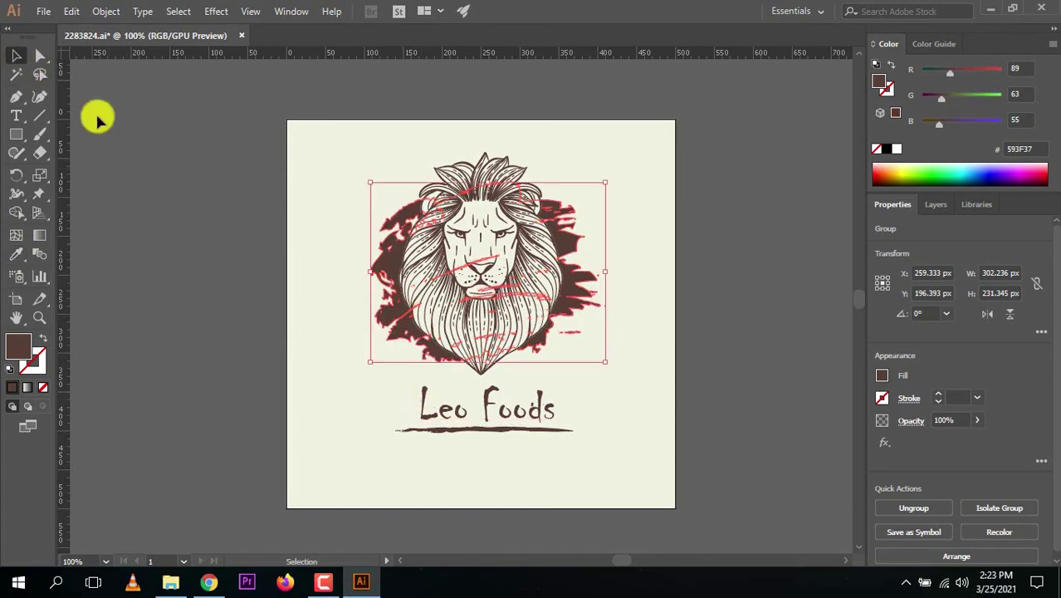
click(184, 197)
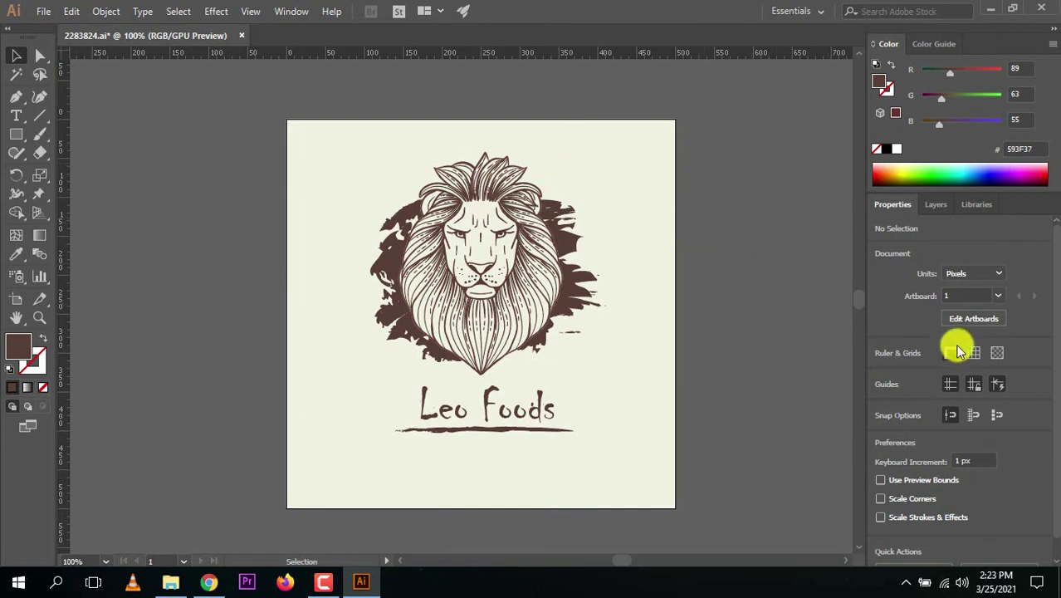
scroll(859, 307, down, 1)
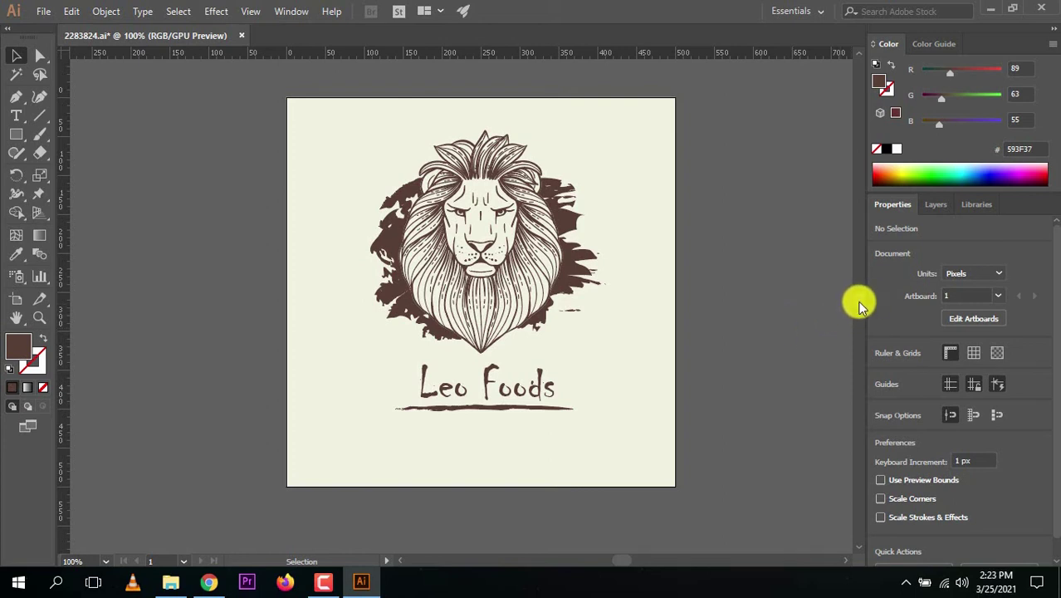
scroll(858, 305, up, 2)
scroll(858, 305, down, 1)
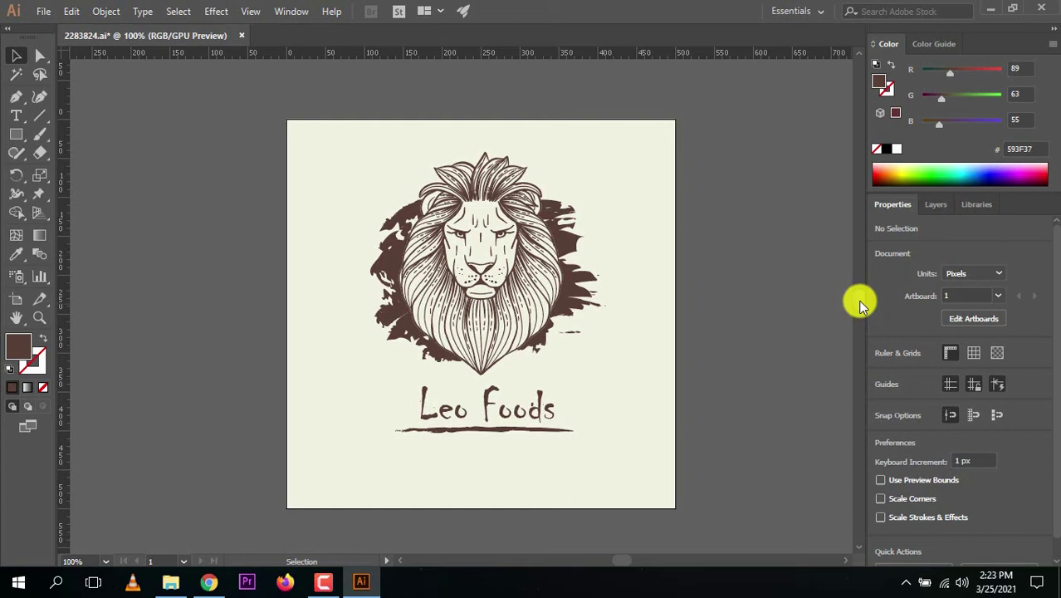
Open the Export As dialog from the File > Export menu
click(43, 11)
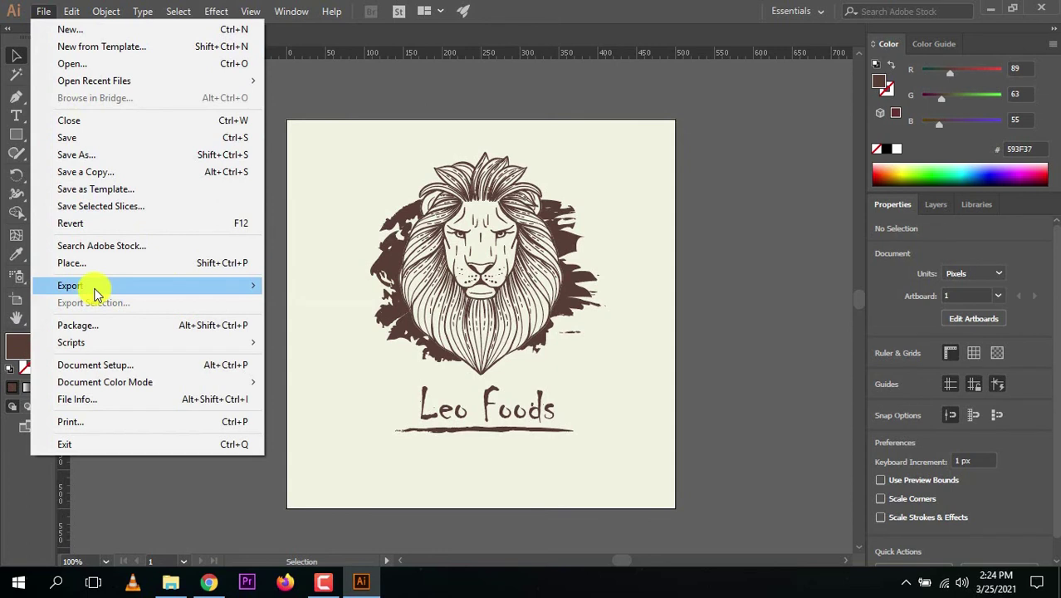
mouse_move(212, 287)
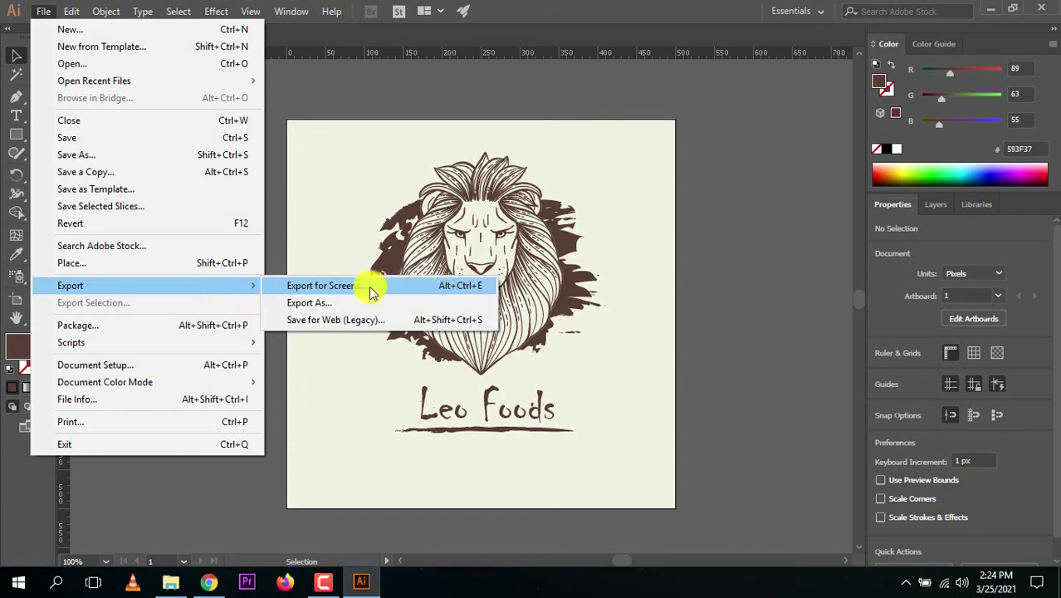
click(306, 306)
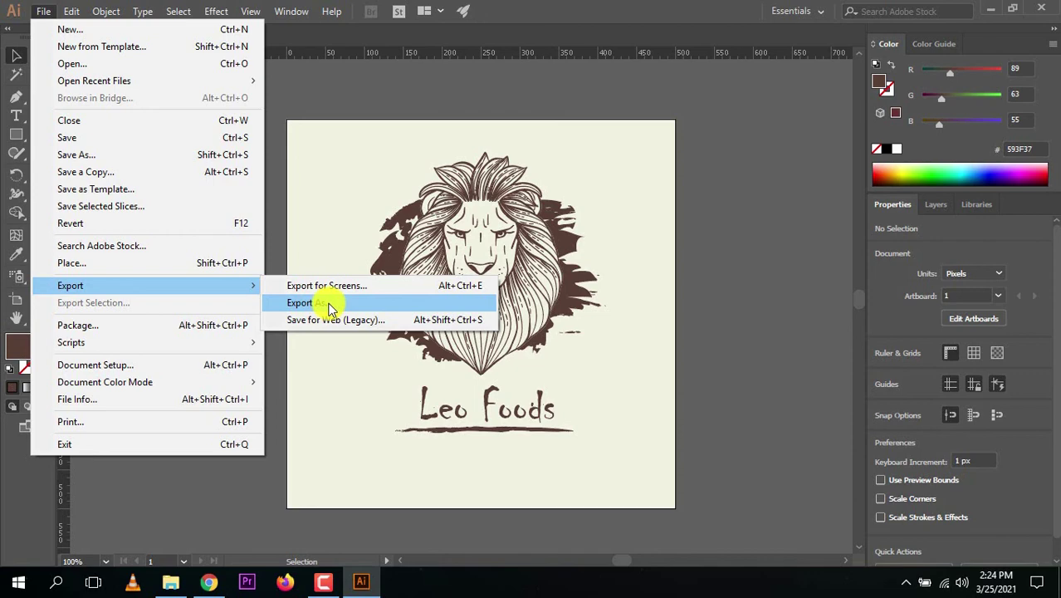
click(331, 308)
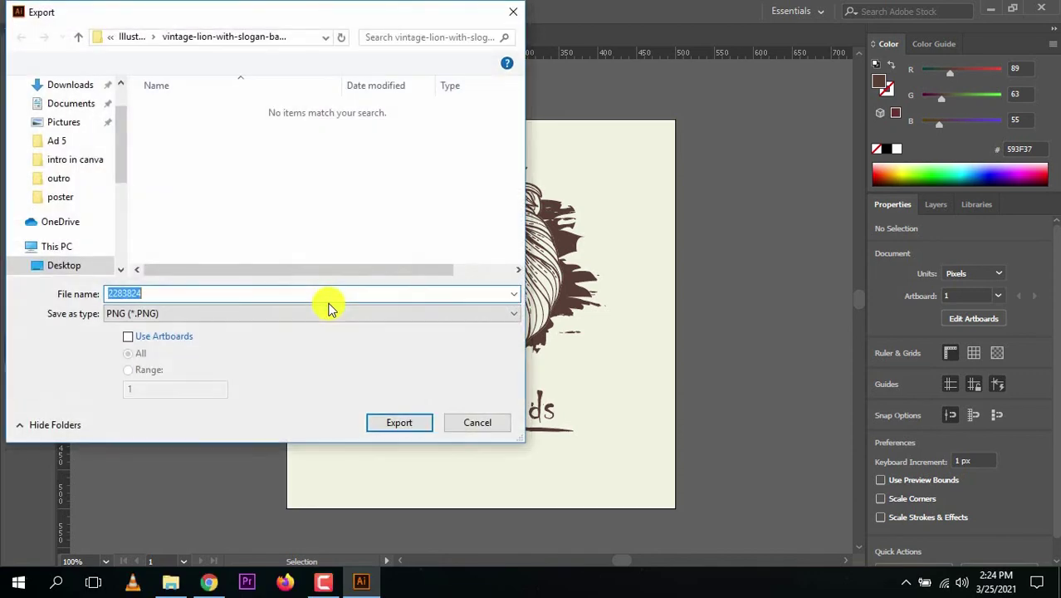
Name the export file 'Leo Foods LOgo'
click(208, 185)
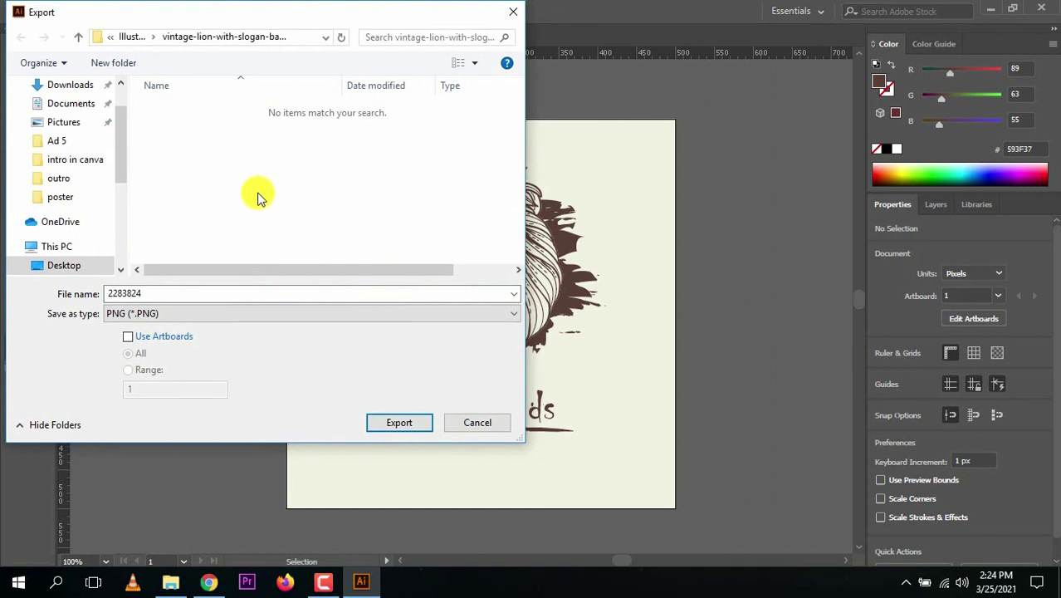
double_click(208, 293)
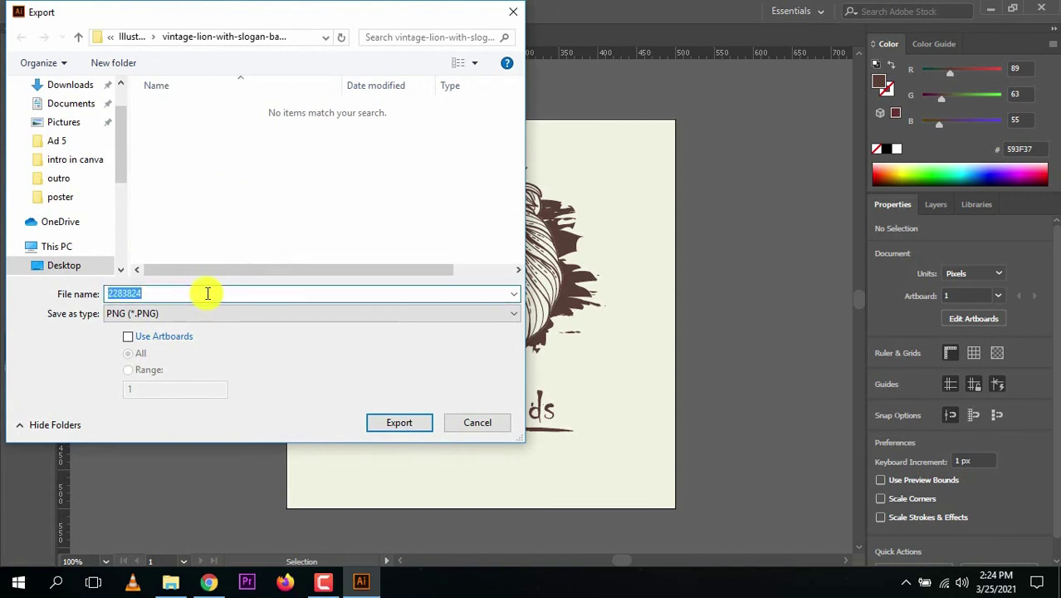
text(Leo)
text(Foods LOgo)
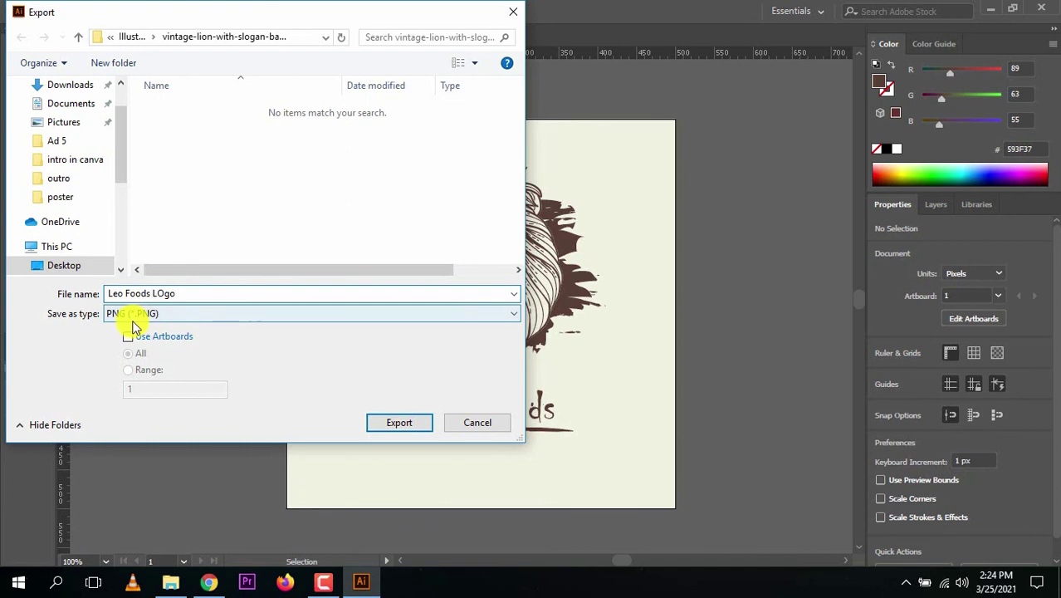
Set the export format to PNG and start the export
click(146, 316)
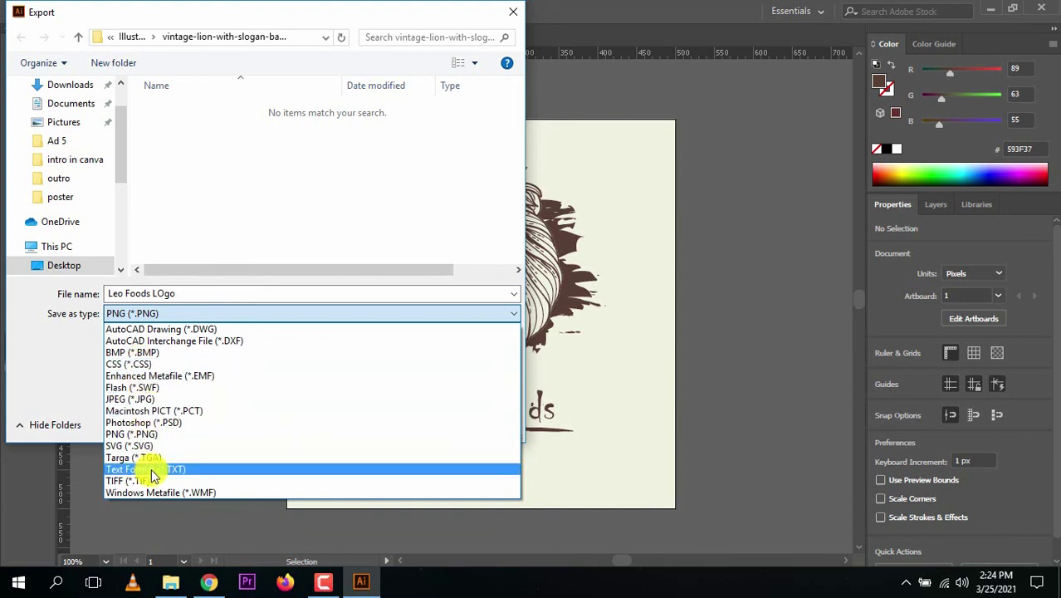
click(141, 440)
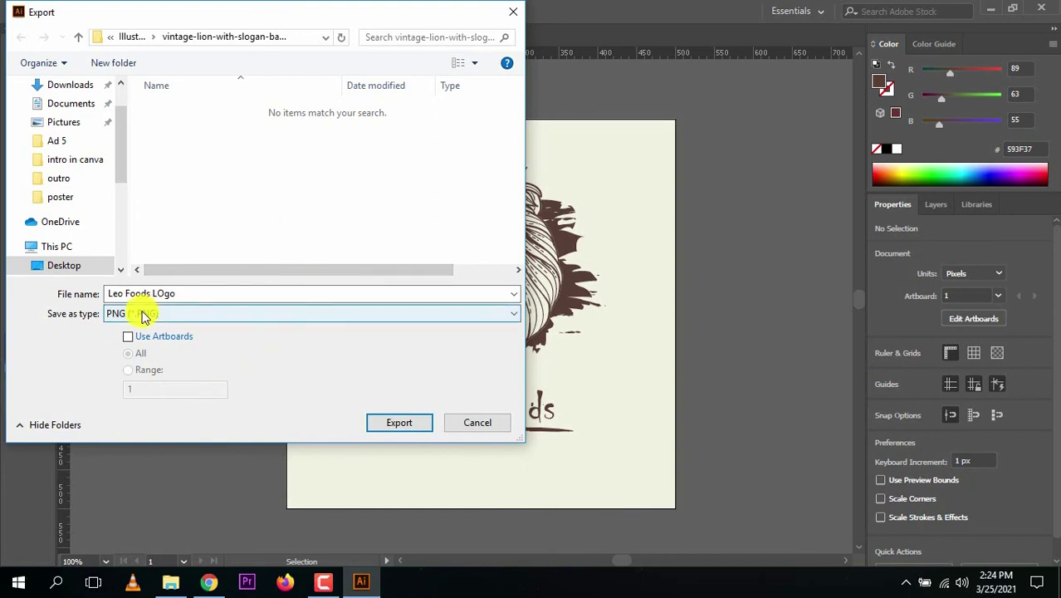
click(306, 316)
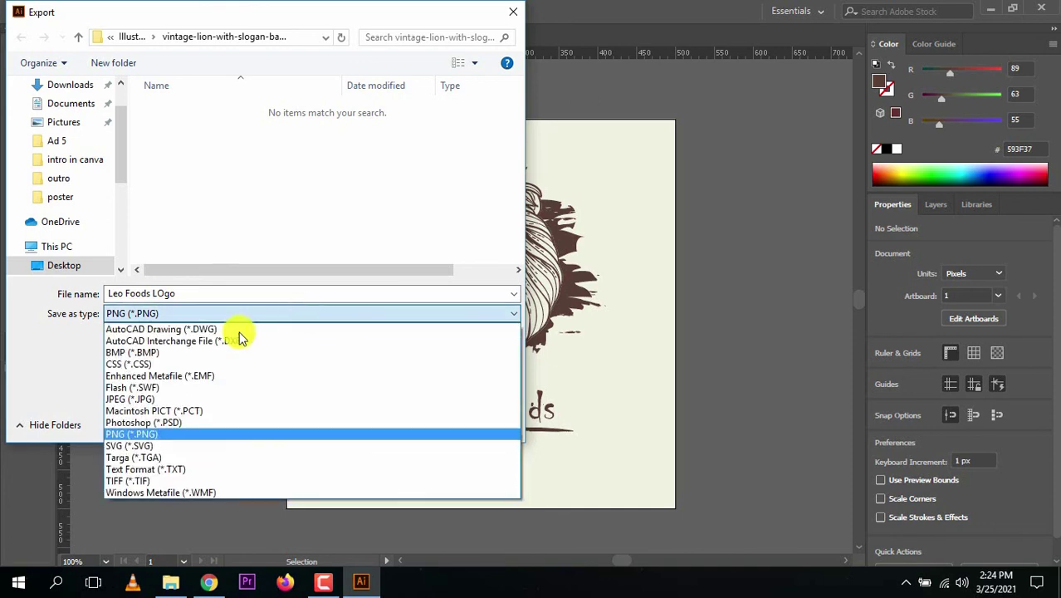
click(127, 402)
click(189, 312)
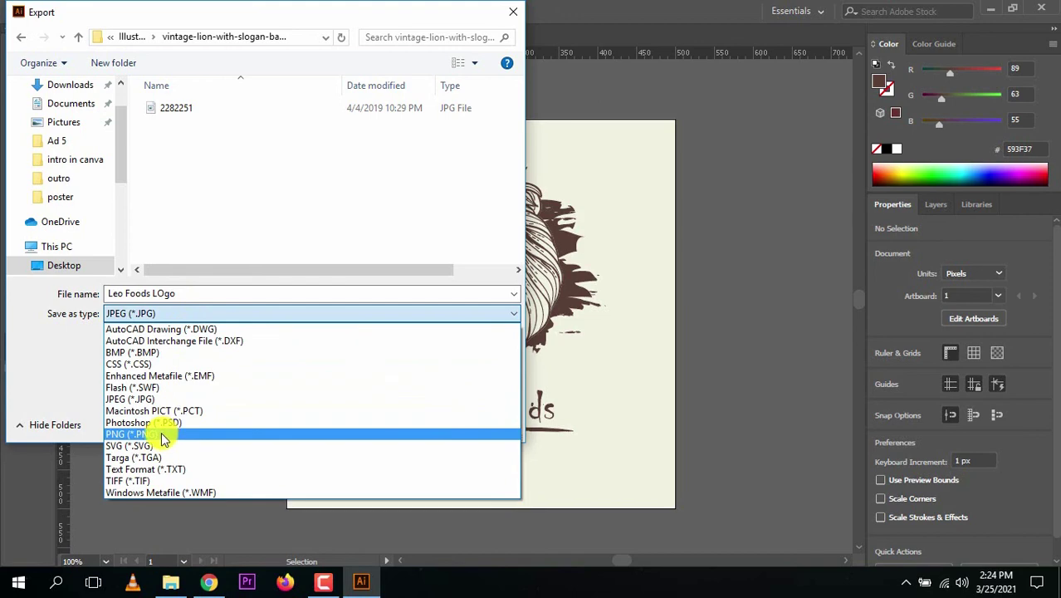
click(163, 438)
click(402, 424)
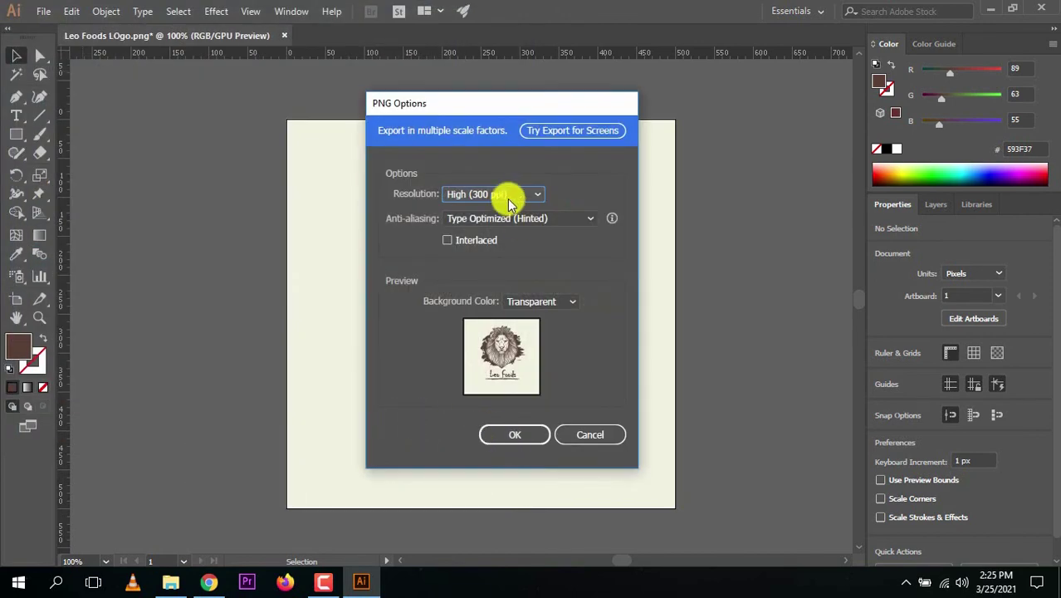
Export the PNG at High (300 ppi) resolution with a Transparent background
click(508, 196)
click(501, 246)
click(558, 309)
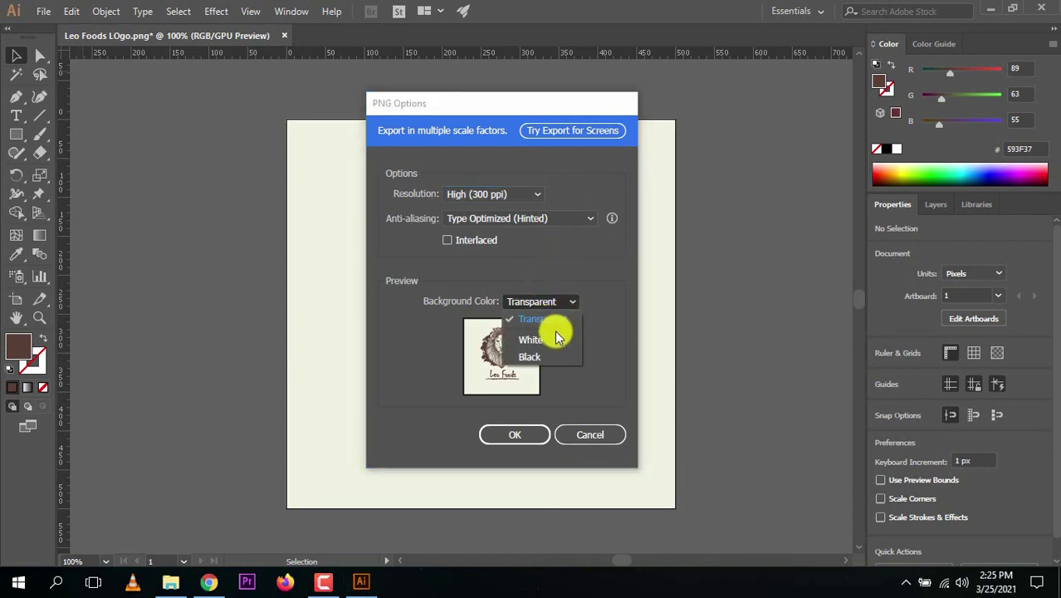
click(556, 322)
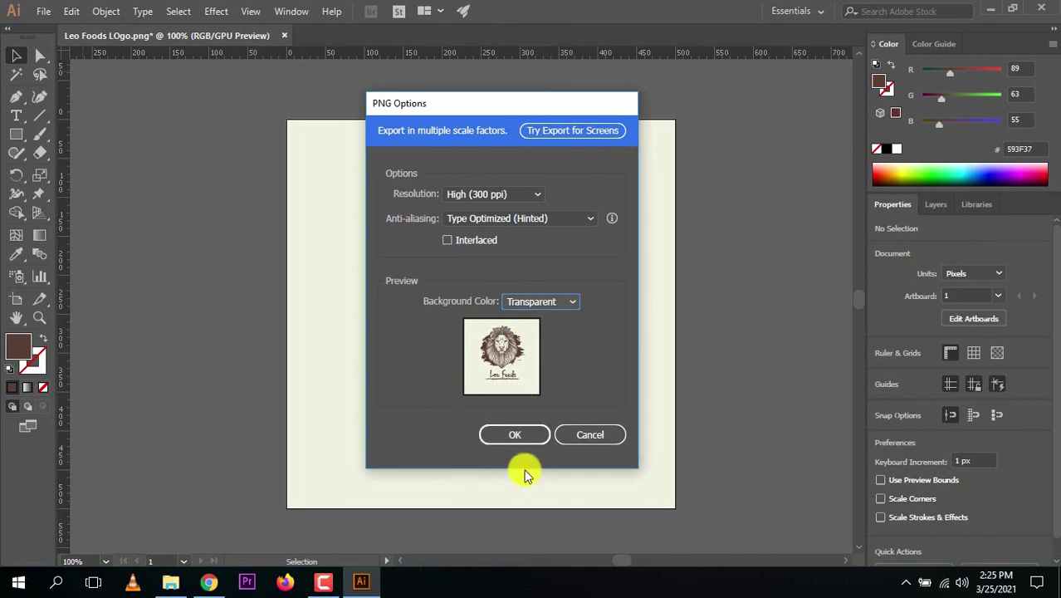
click(518, 437)
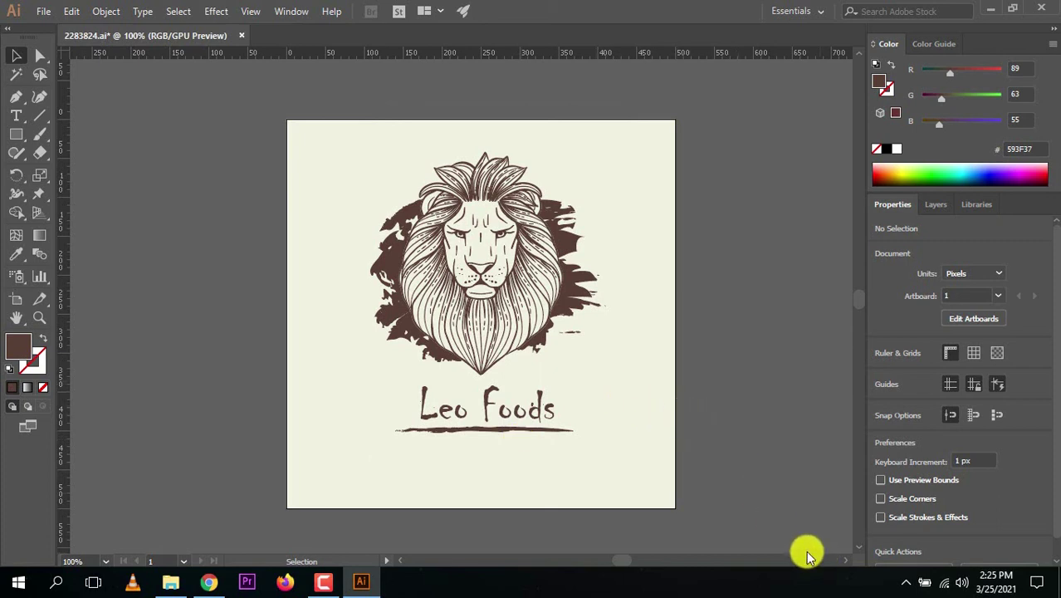
Refresh the lion template folder in File Explorer to show the new export
click(170, 584)
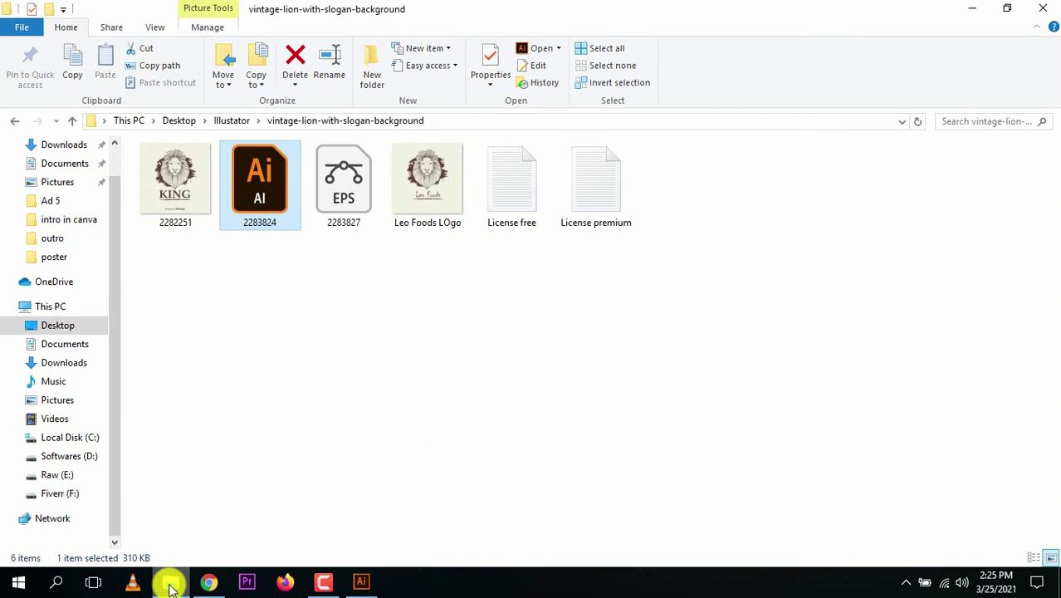
right_click(294, 167)
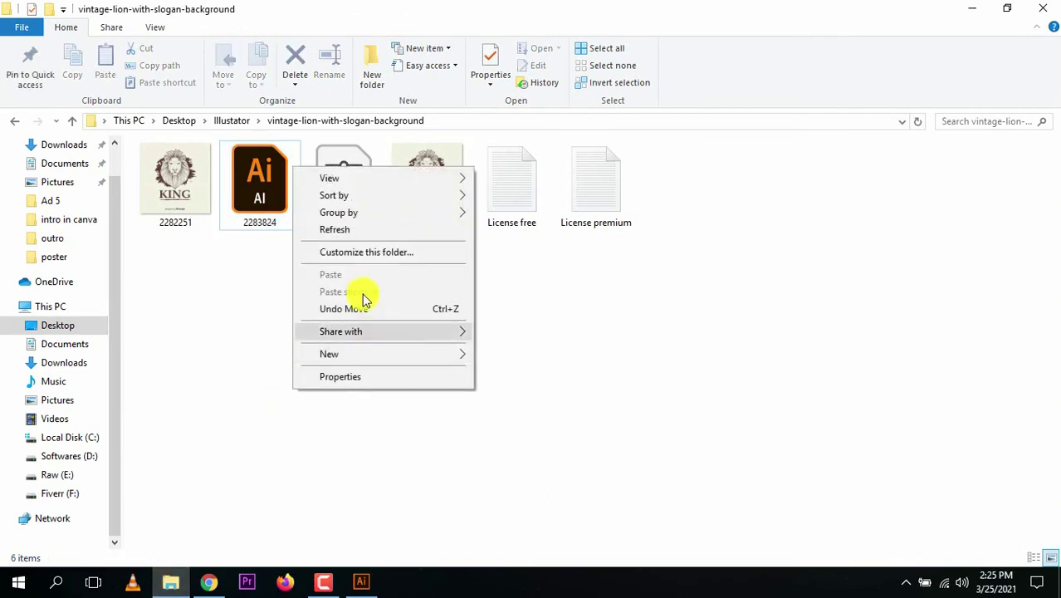
click(353, 232)
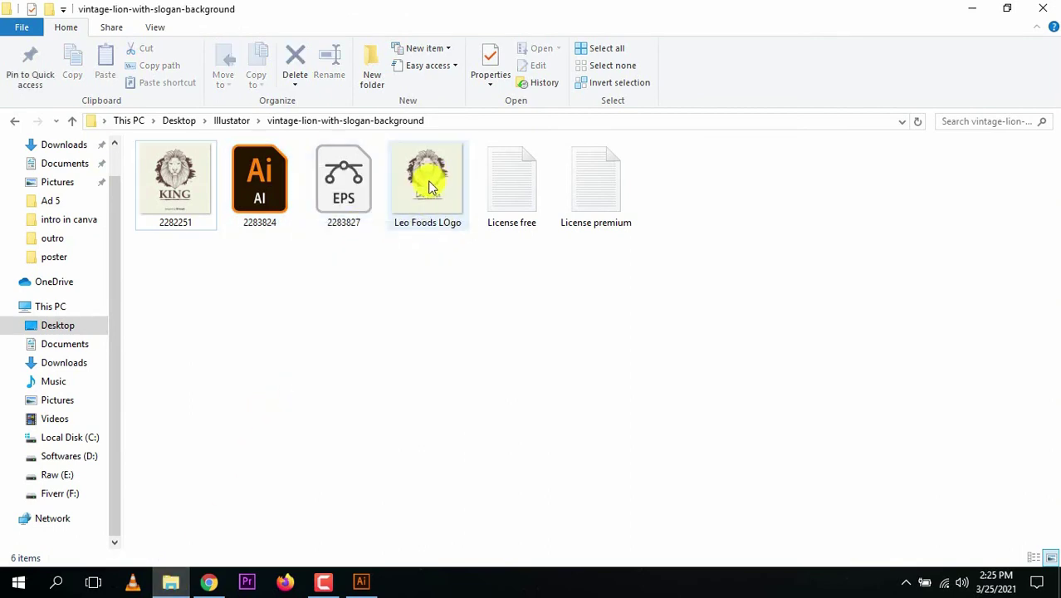
Open Leo Foods LOgo in Paint, zoom out to see the whole logo, then close Paint
click(430, 184)
double_click(430, 184)
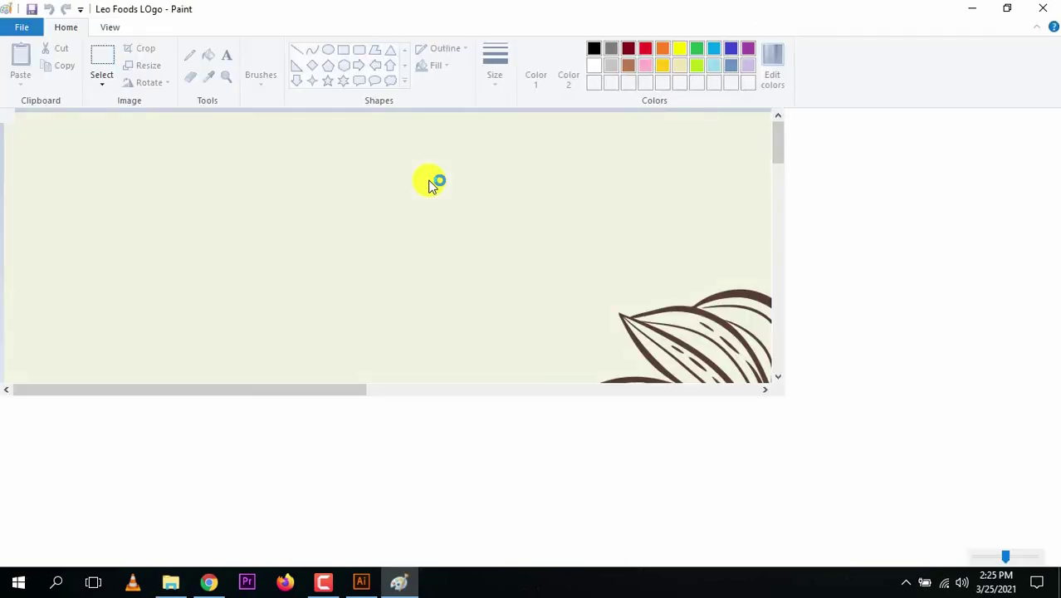
click(957, 558)
click(957, 558)
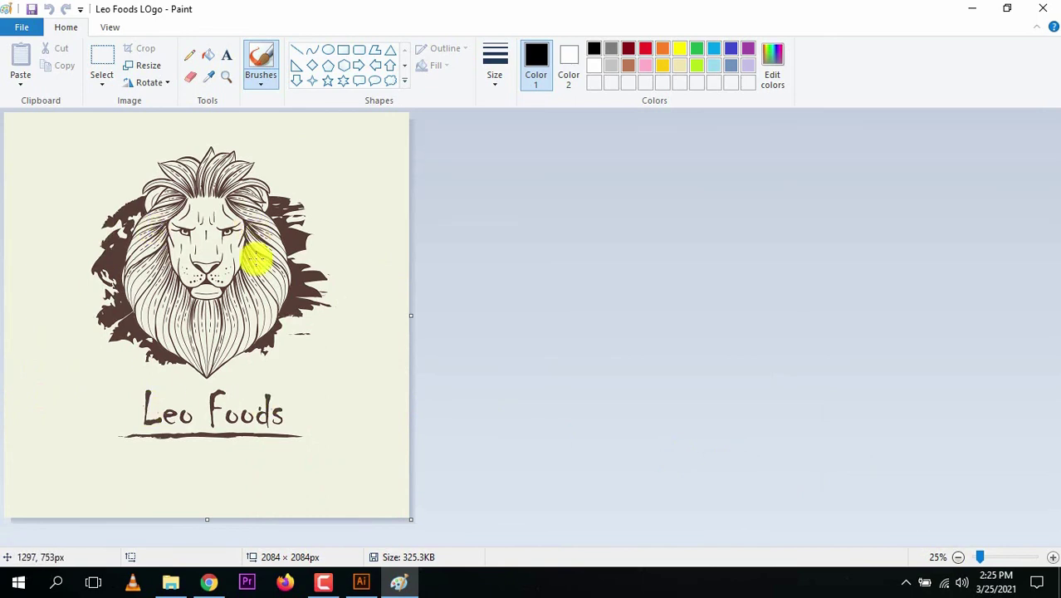
click(1047, 8)
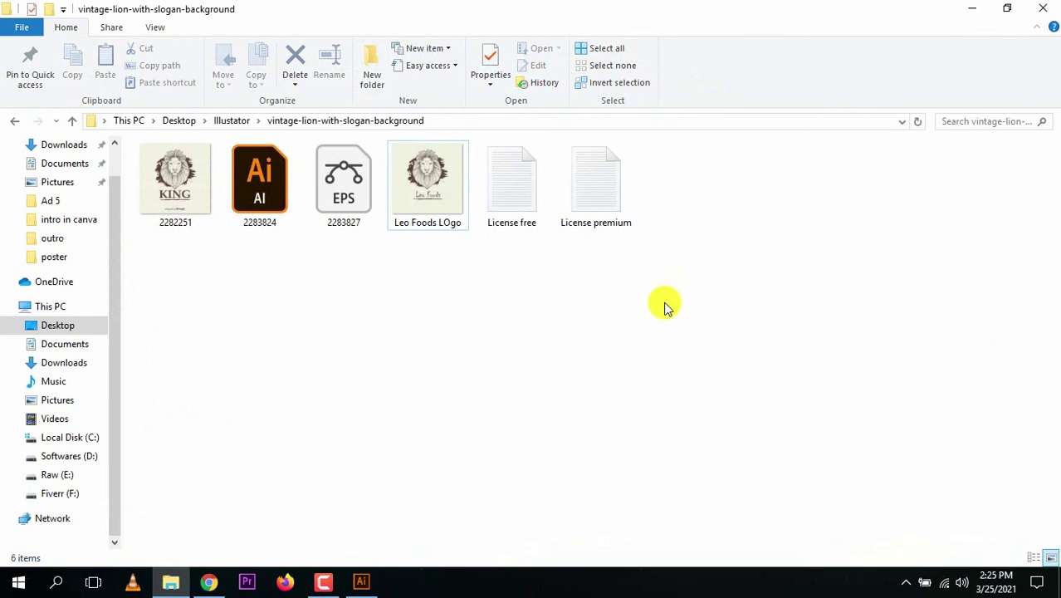